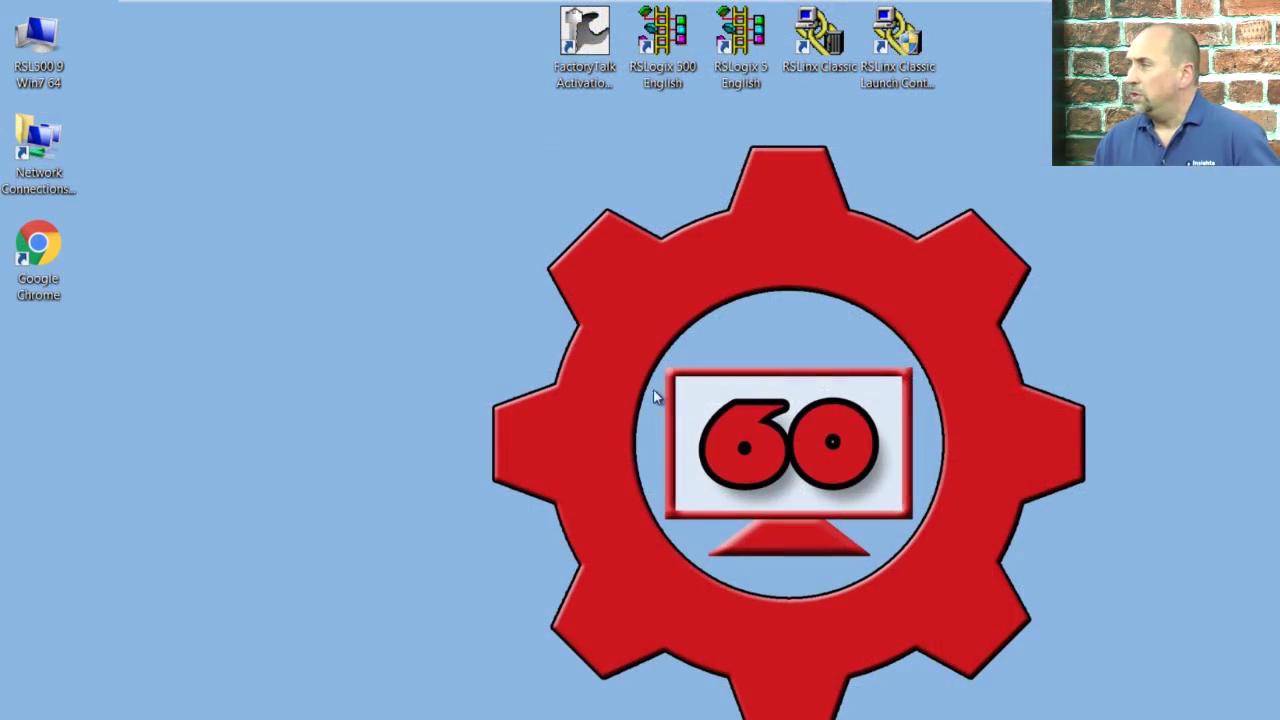
# - Launch RSLinx Classic and open Configure Drivers with EtherNet/IP Driver selected as the type to add
pyautogui.doubleClick(820, 63)
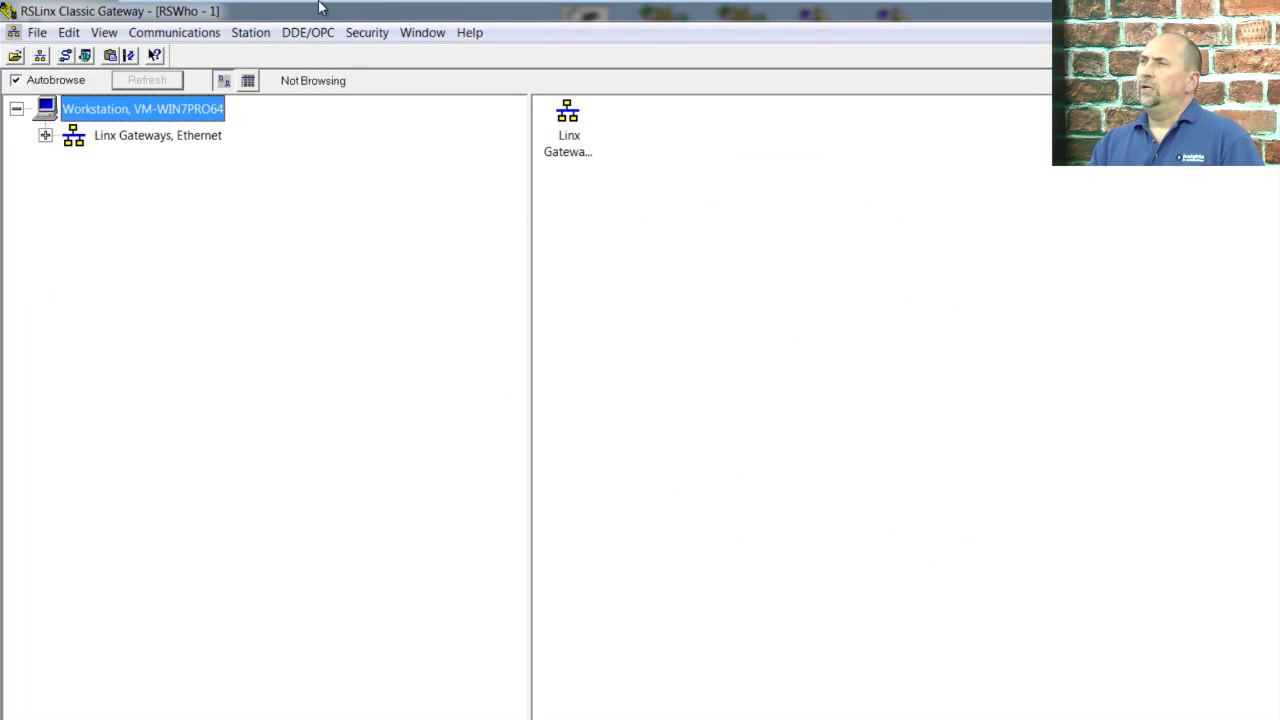
pyautogui.click(171, 34)
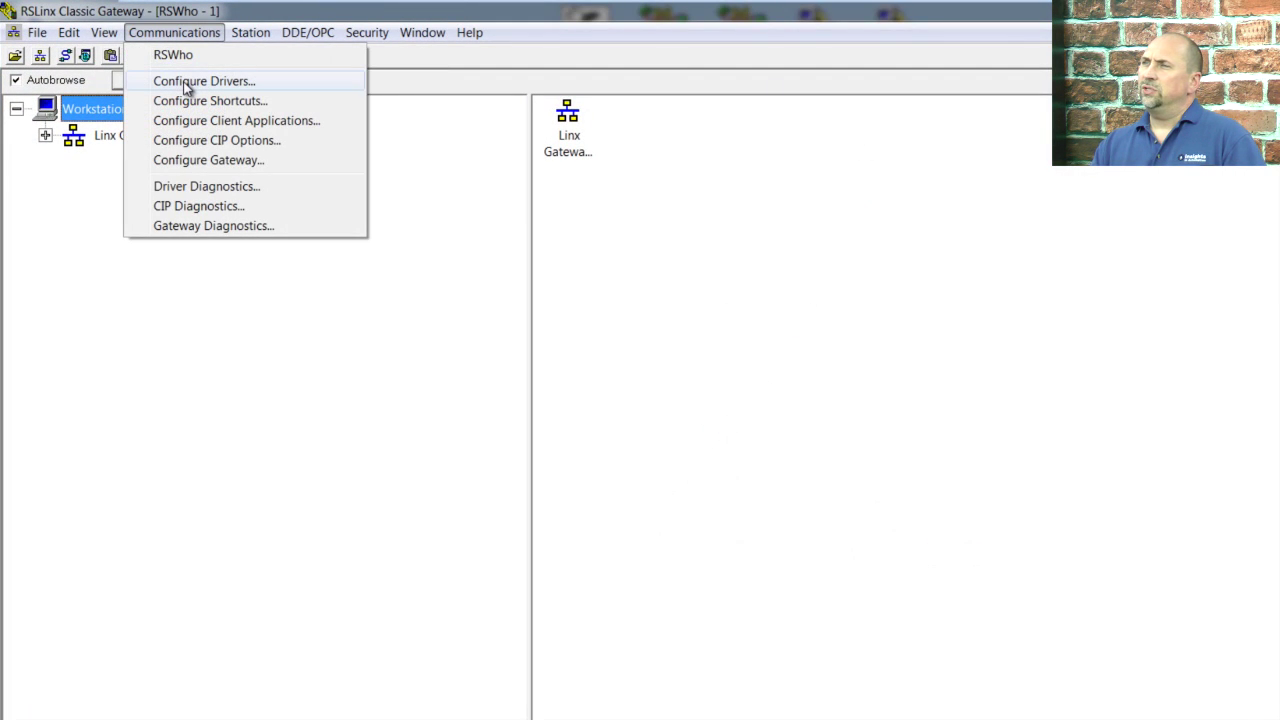
pyautogui.click(186, 84)
pyautogui.click(842, 307)
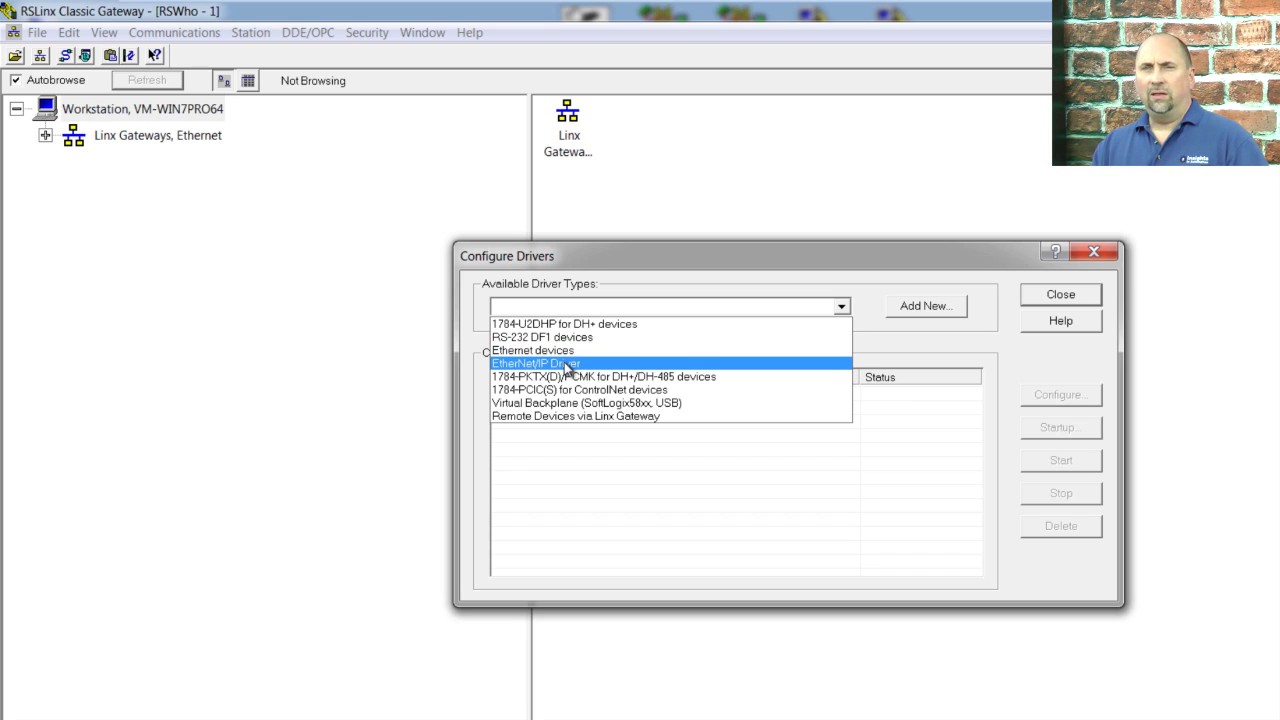
pyautogui.click(566, 367)
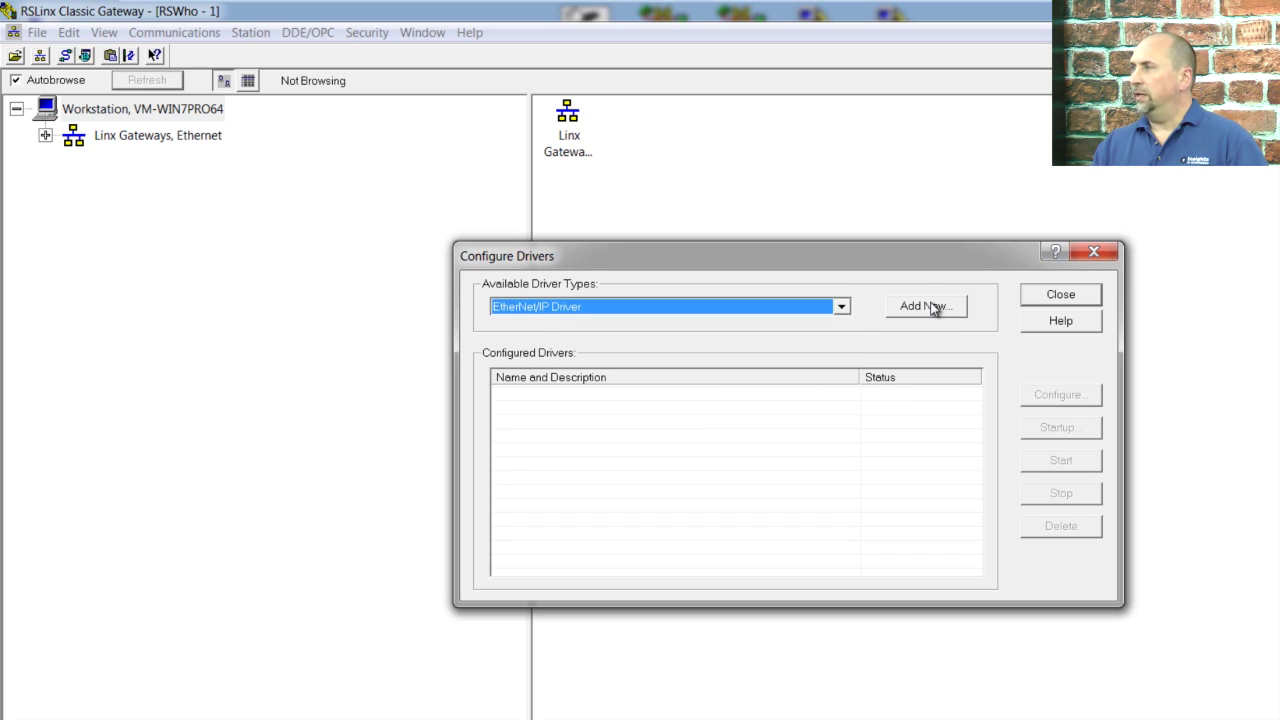
# - Add EtherNet/IP driver AB_ETHIP-1 bound to the Intel PRO/1000 MT connection at 192.168.1.48
pyautogui.click(932, 307)
pyautogui.moveTo(737, 451); pyautogui.dragTo(656, 450)
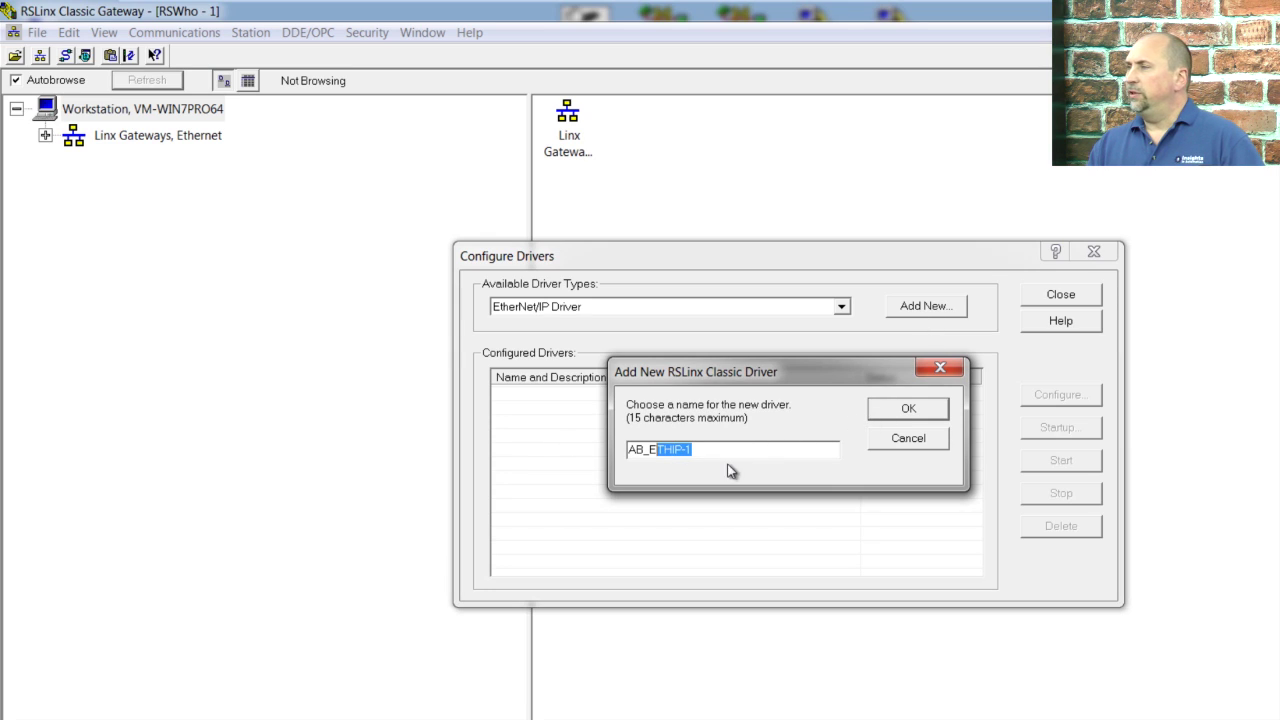
pyautogui.click(909, 411)
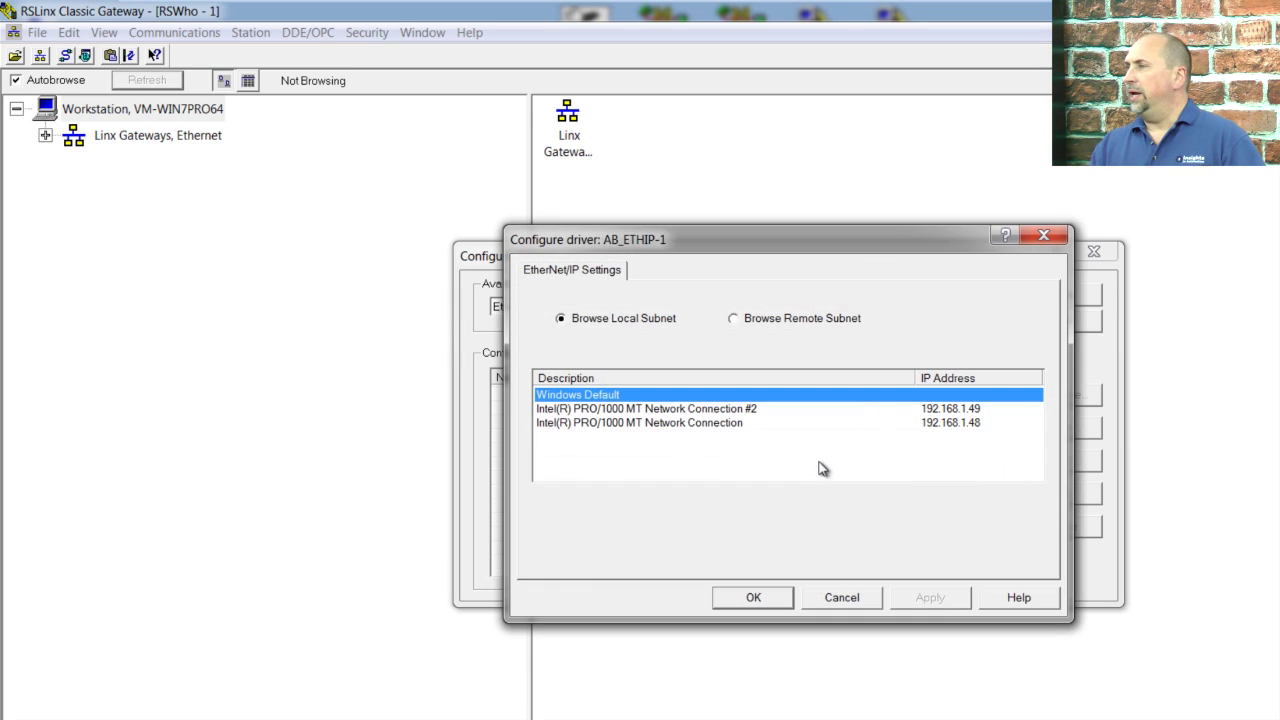
pyautogui.click(735, 424)
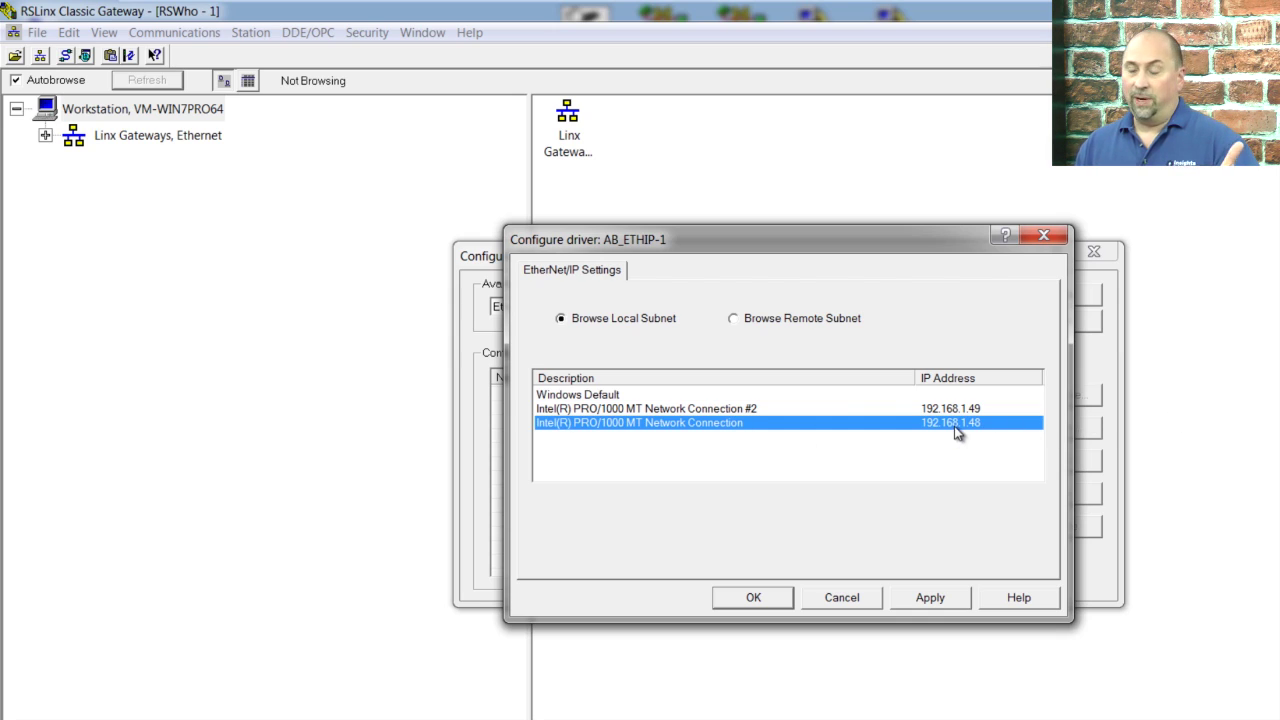
pyautogui.click(754, 595)
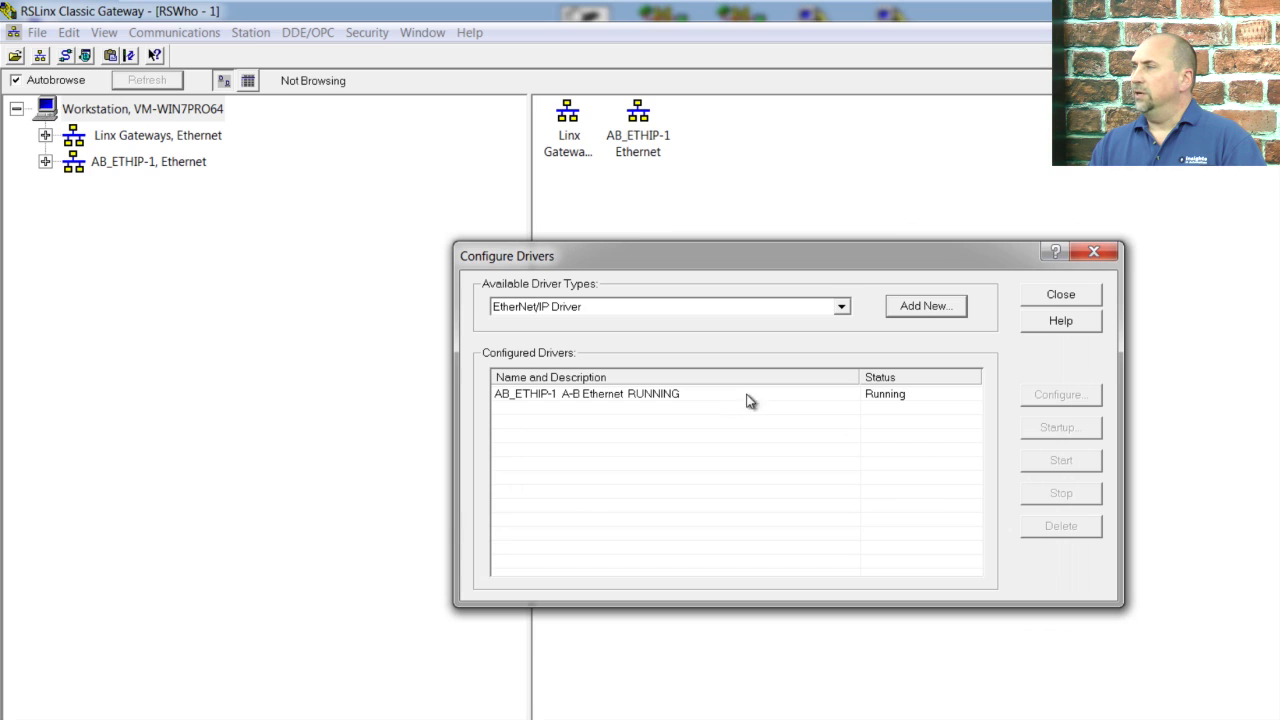
# - Browse AB_ETHIP-1 and inspect devices at 192.168.1.62, .66 and .69, ending on the MicroLogix1400
pyautogui.click(1062, 300)
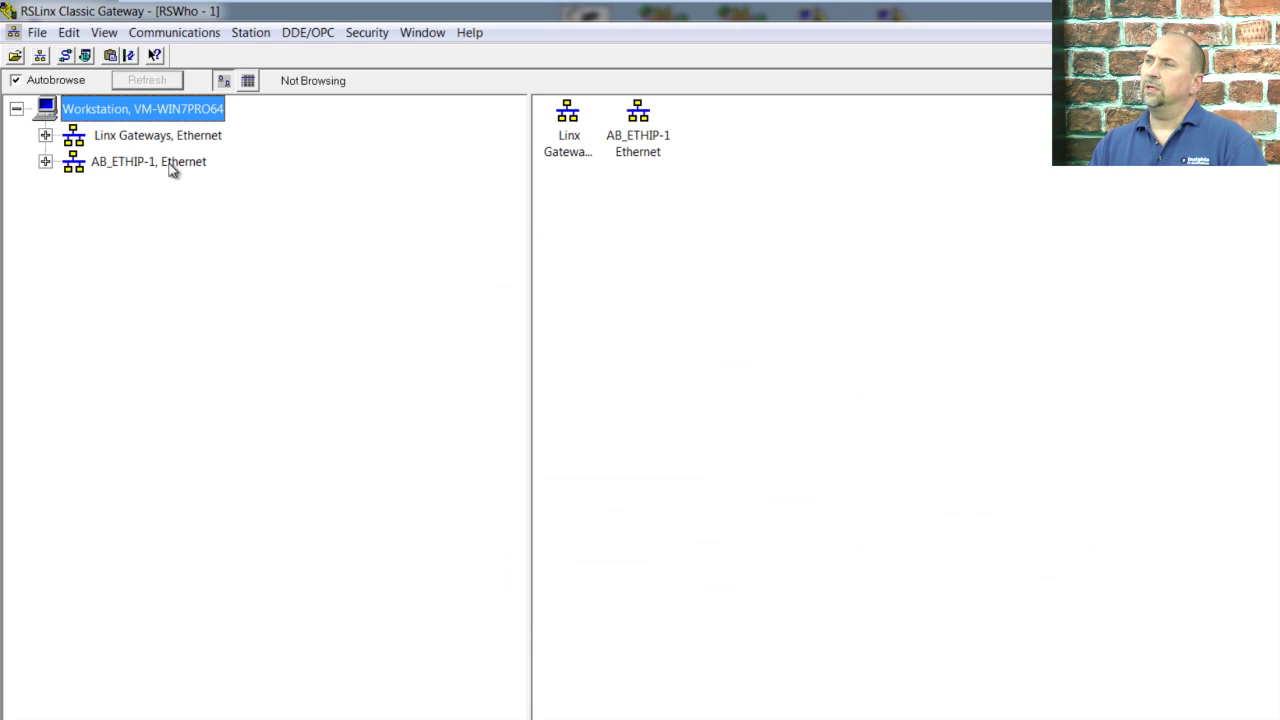
pyautogui.click(172, 166)
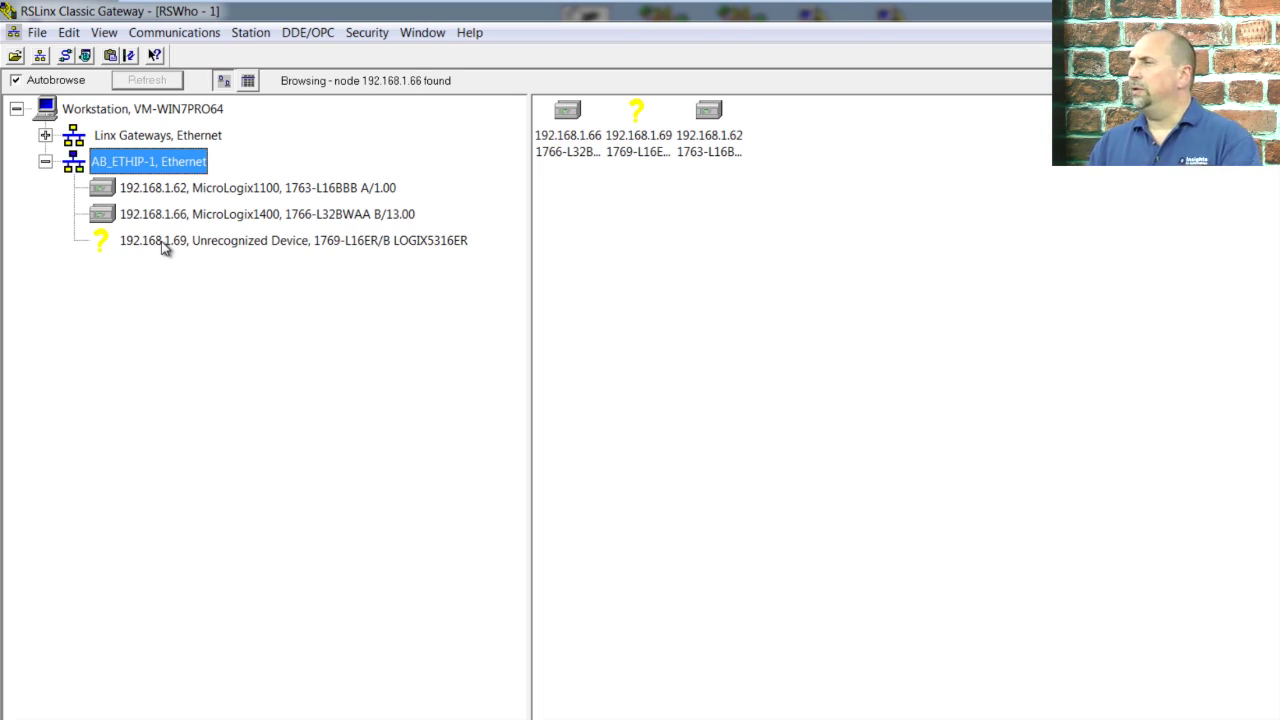
pyautogui.click(210, 193)
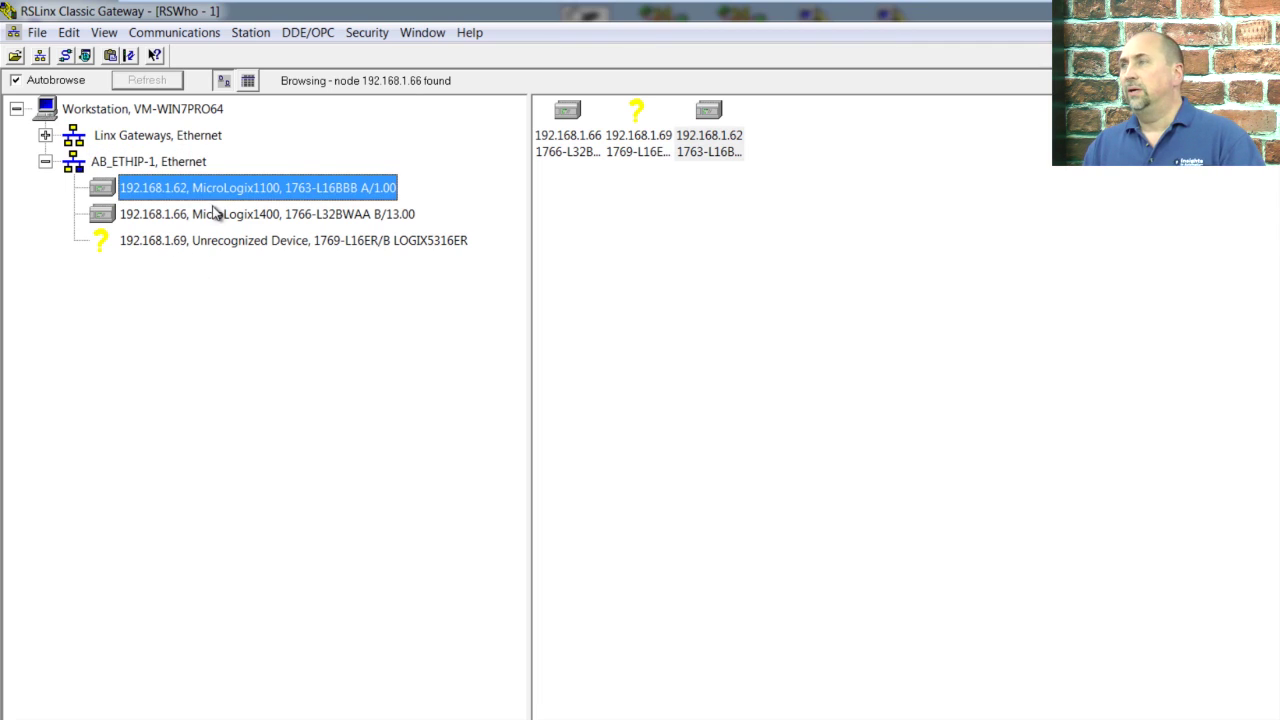
pyautogui.click(216, 213)
pyautogui.click(210, 245)
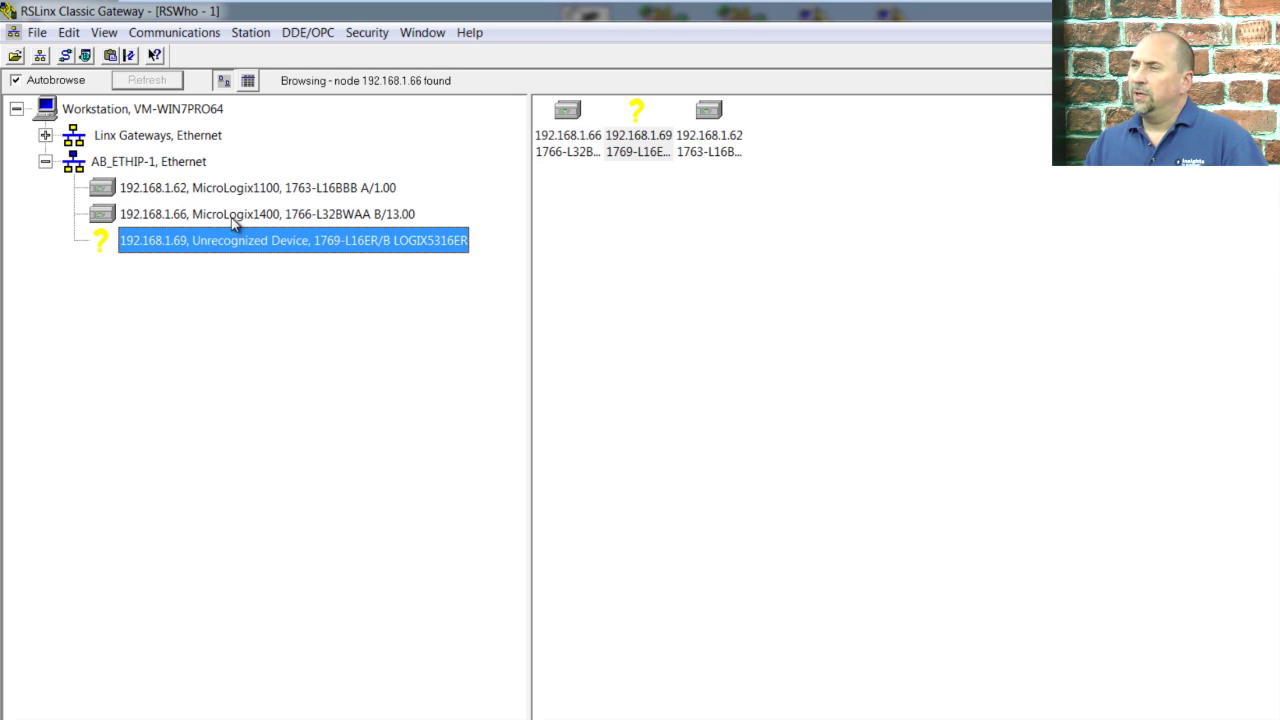
pyautogui.click(233, 220)
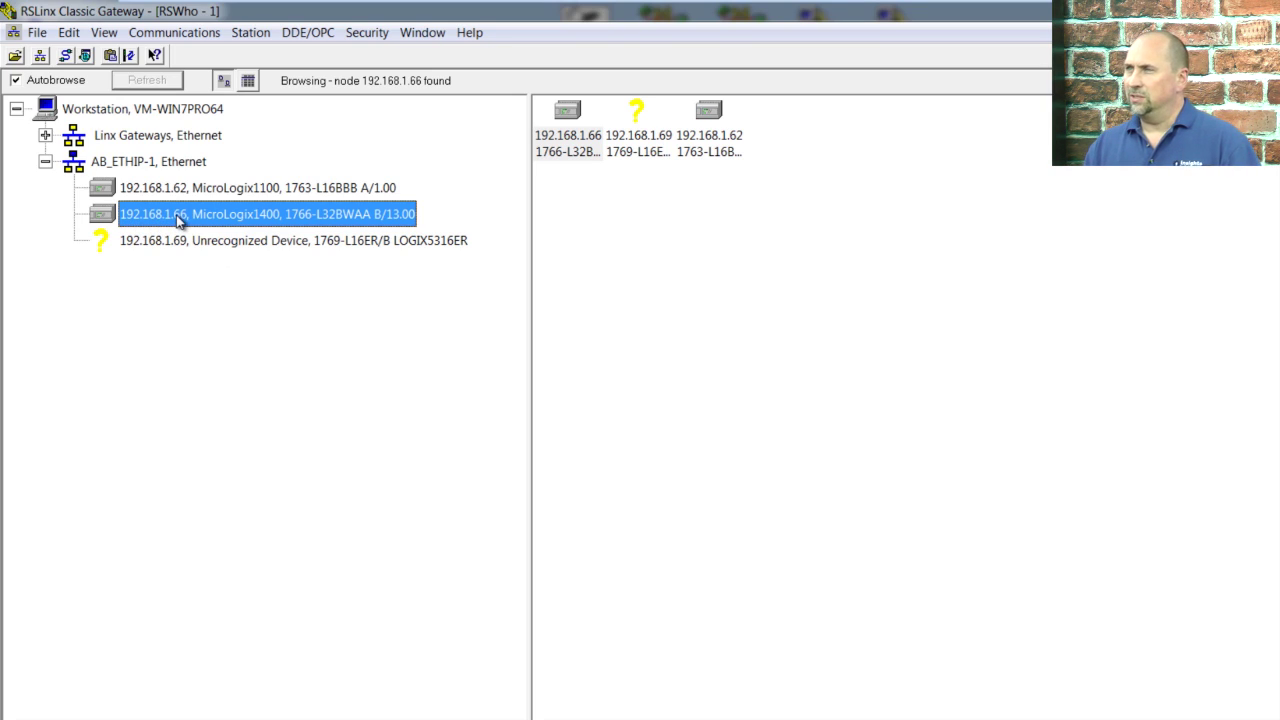
# - Add a new Ethernet devices driver named AB_ETH-1
pyautogui.click(66, 55)
pyautogui.click(727, 310)
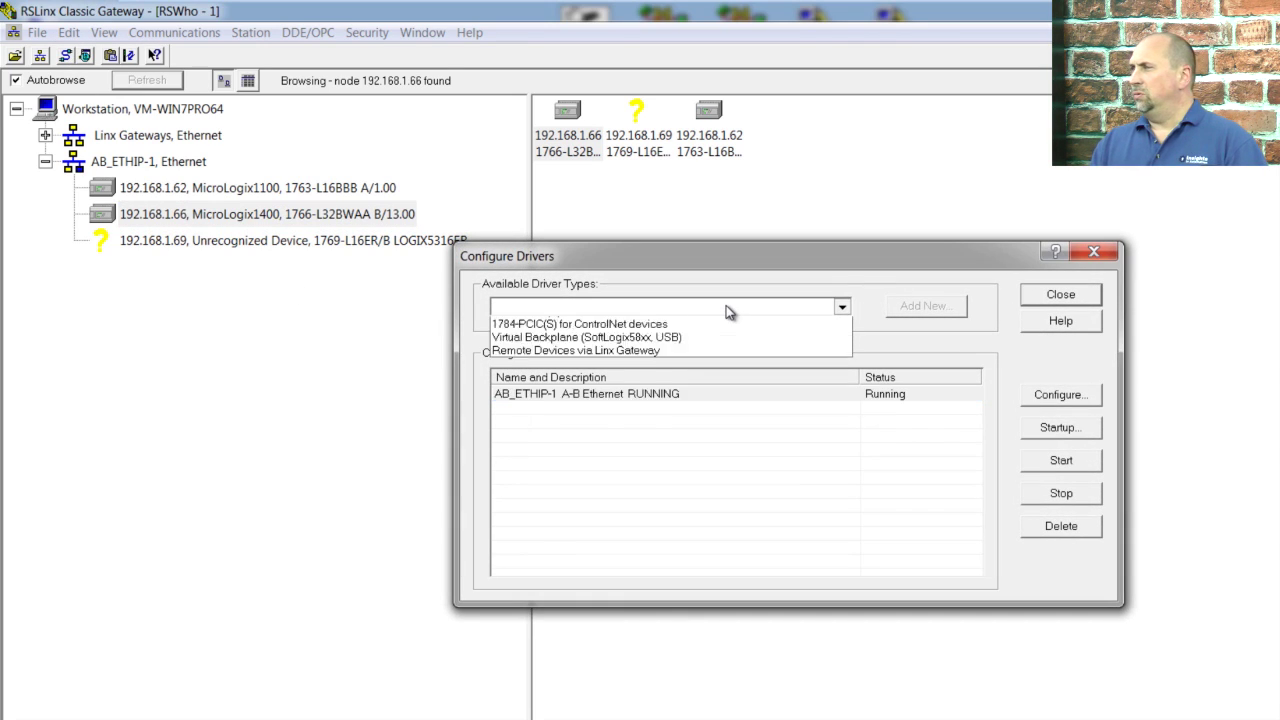
pyautogui.click(735, 350)
pyautogui.click(926, 306)
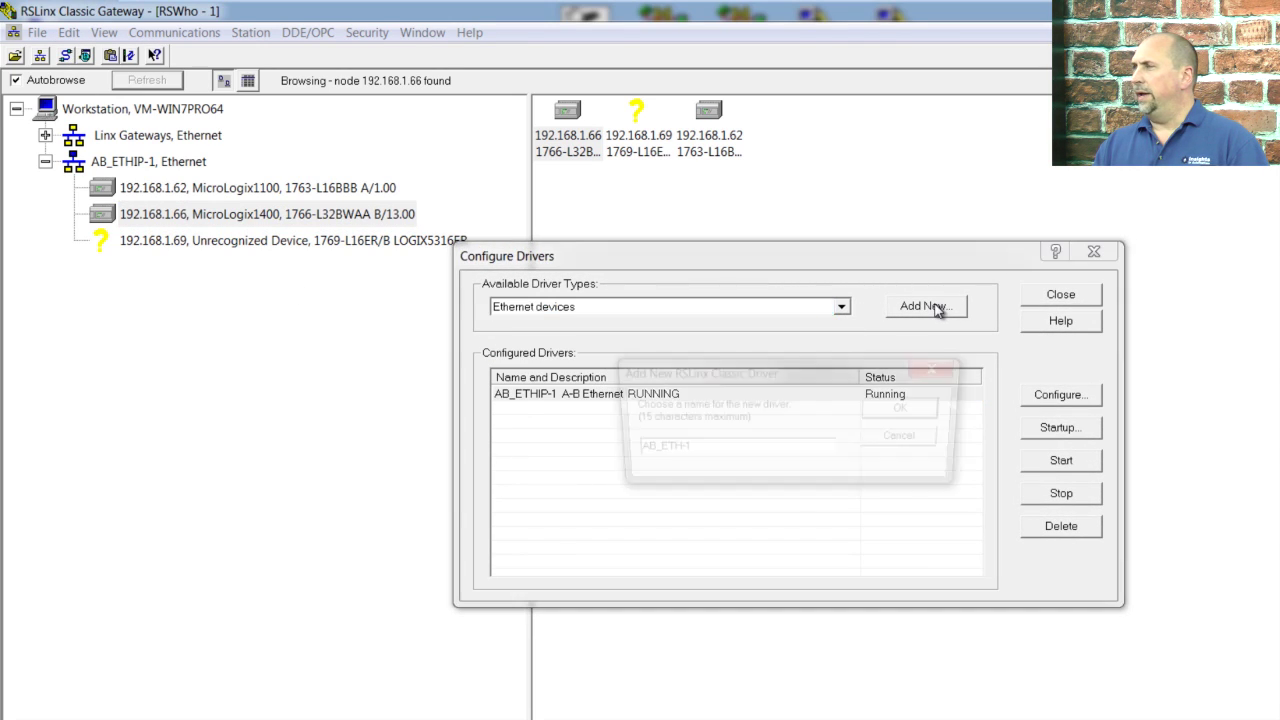
pyautogui.click(912, 408)
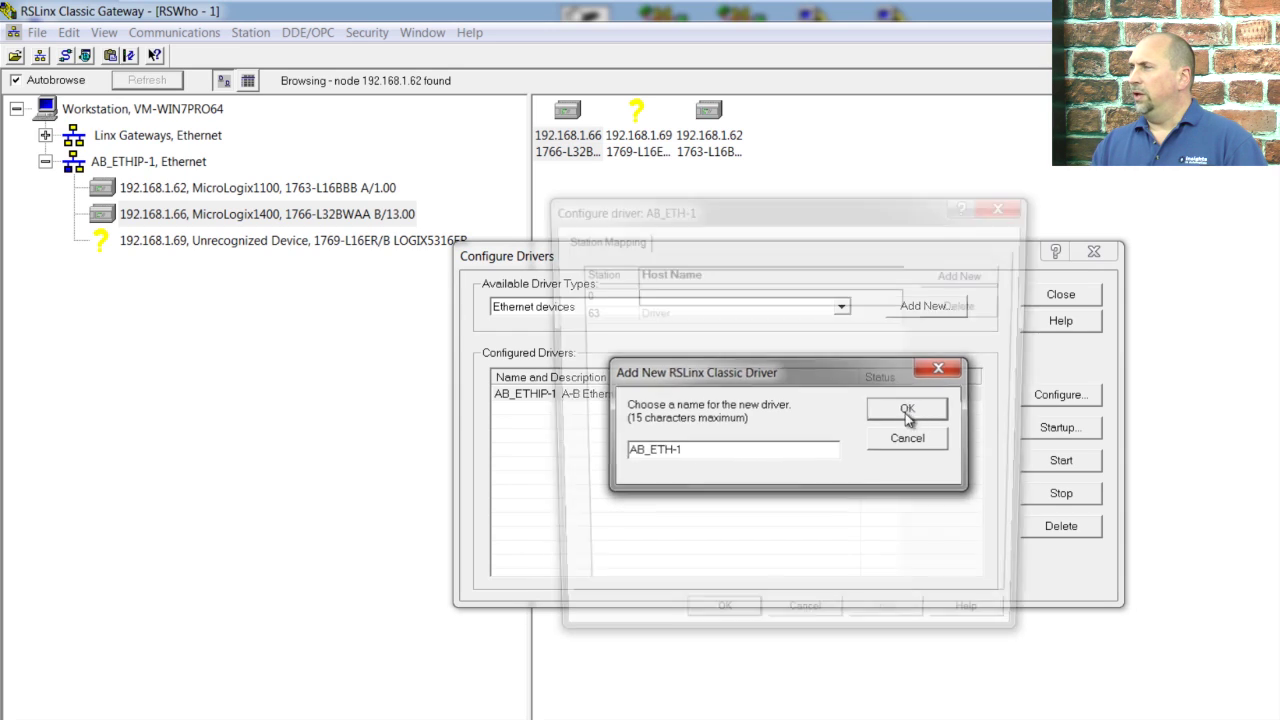
# - Map station 0 to host 192.168.1.66, save the driver, and browse the AB_ETH-1 network
pyautogui.click(664, 295)
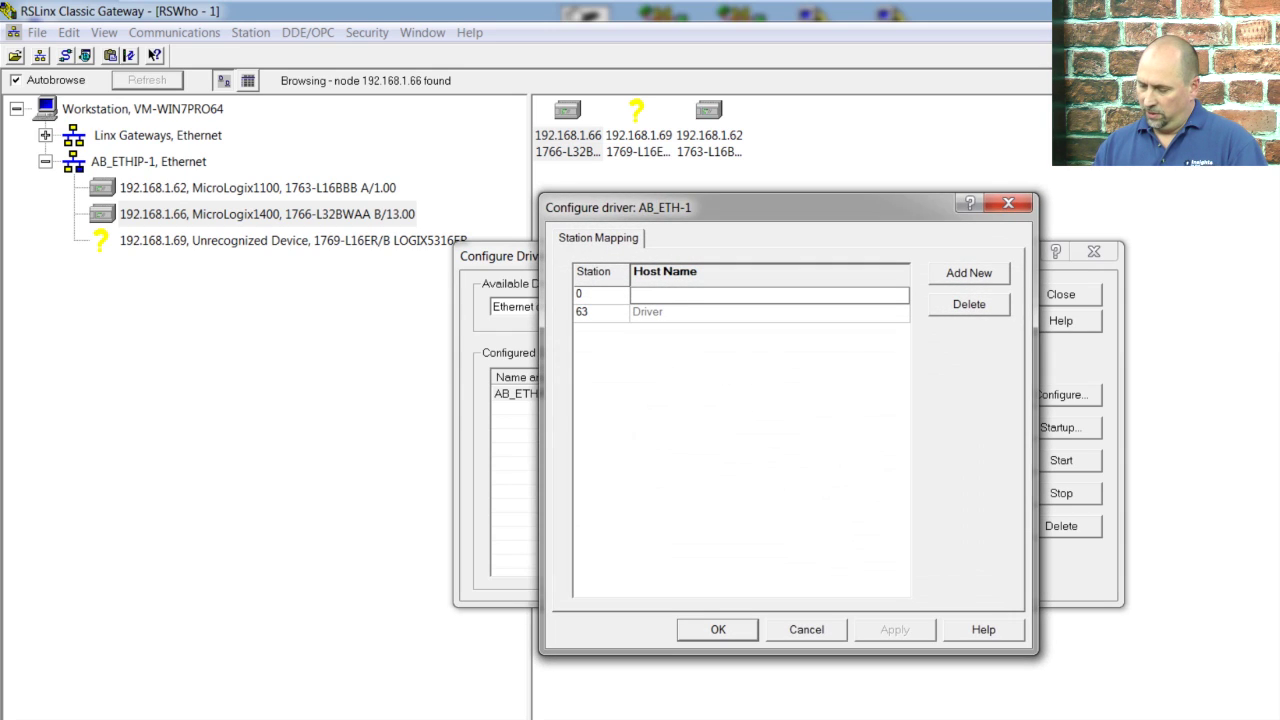
pyautogui.write('192.168.')
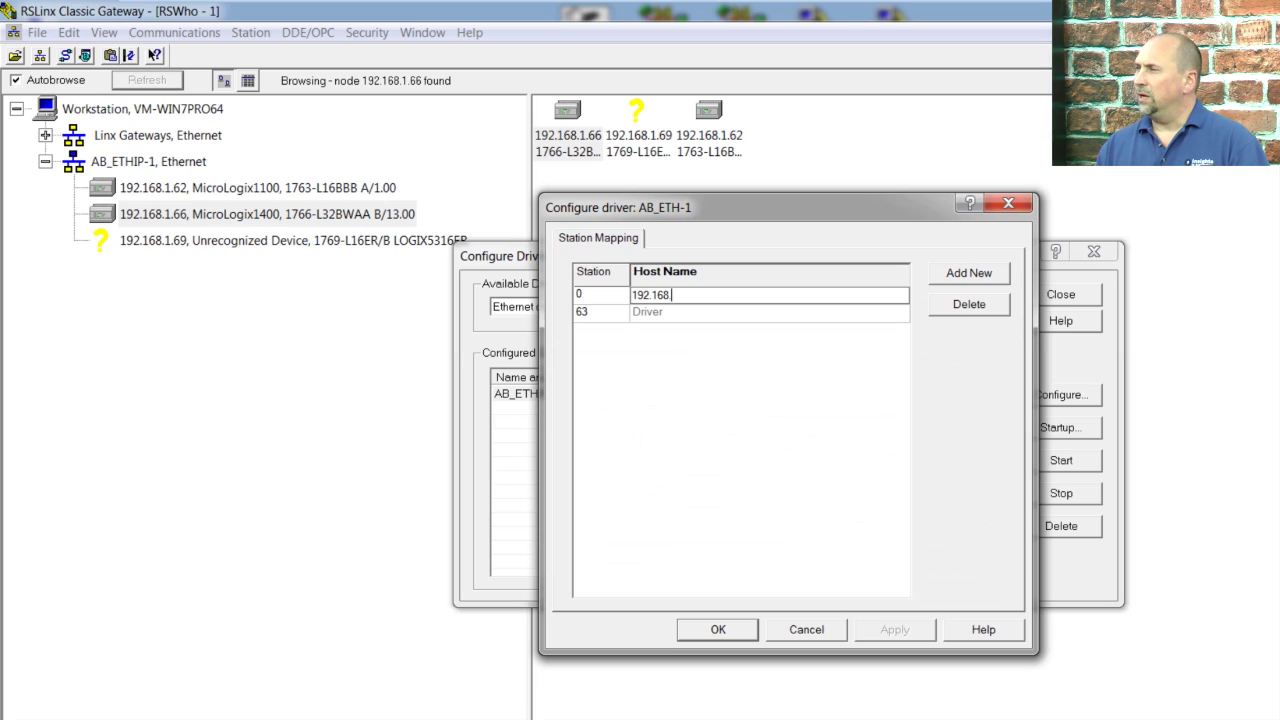
pyautogui.write('1.66')
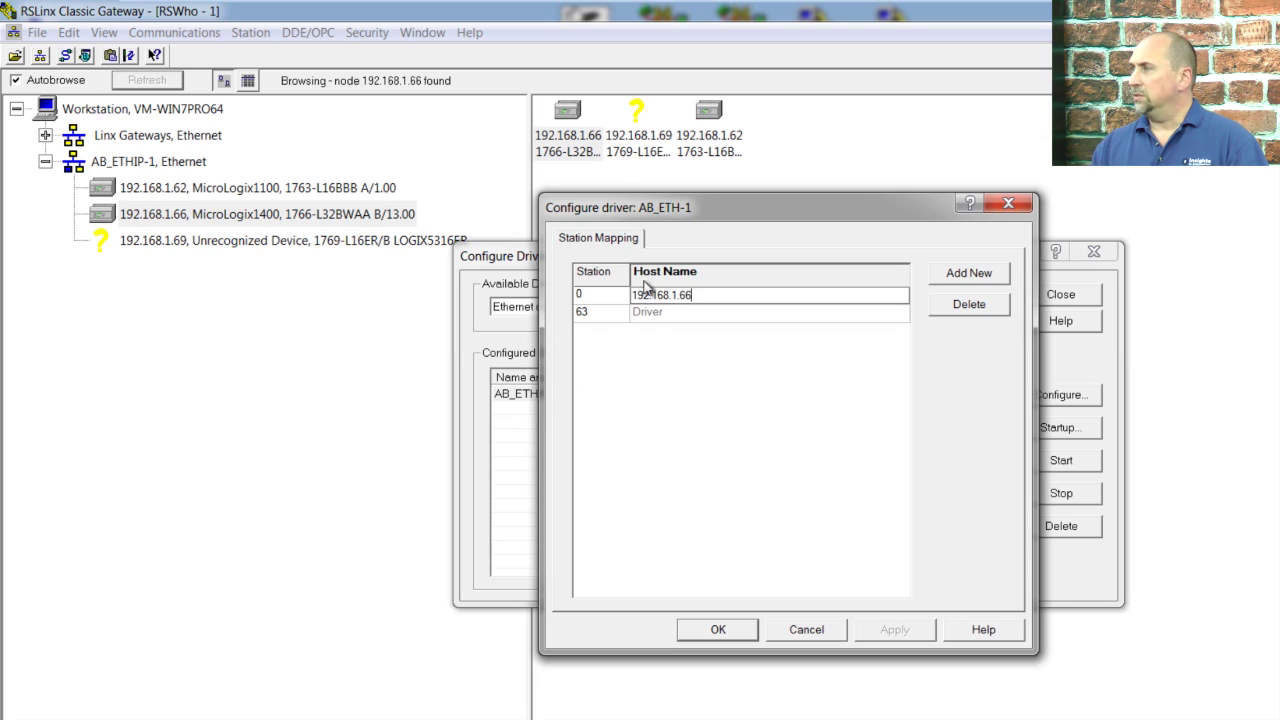
pyautogui.click(720, 629)
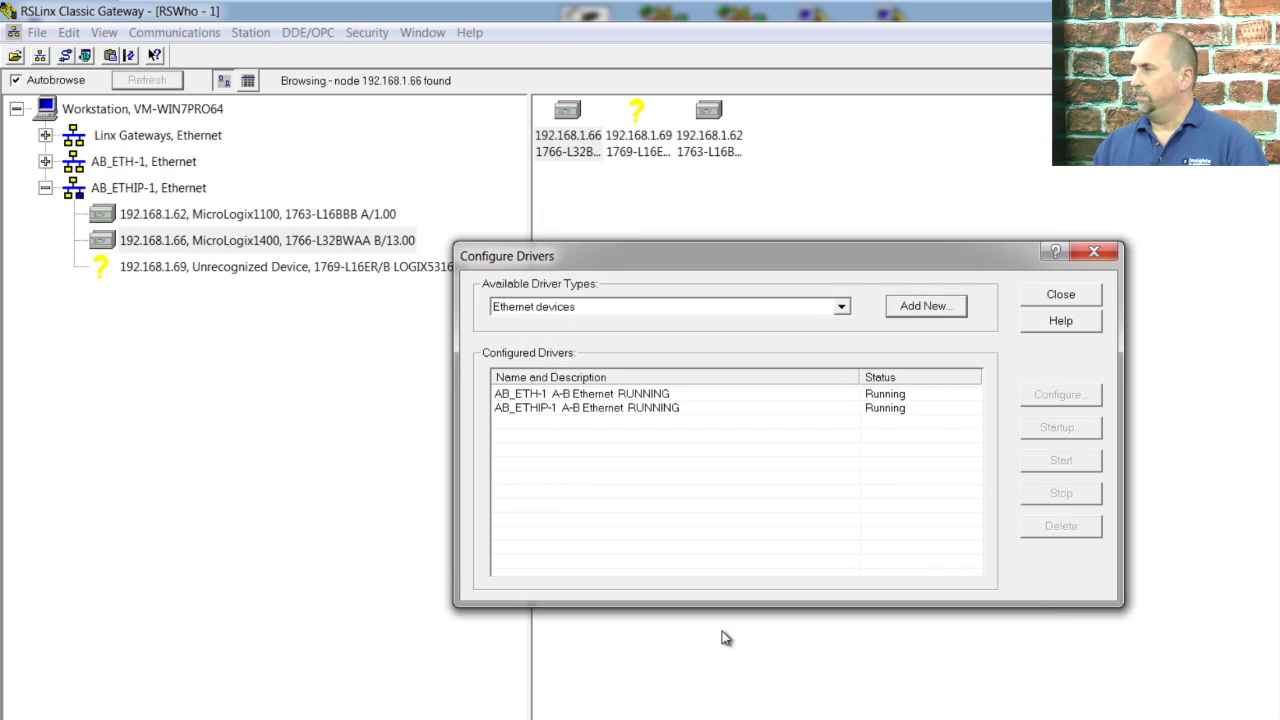
pyautogui.click(1070, 297)
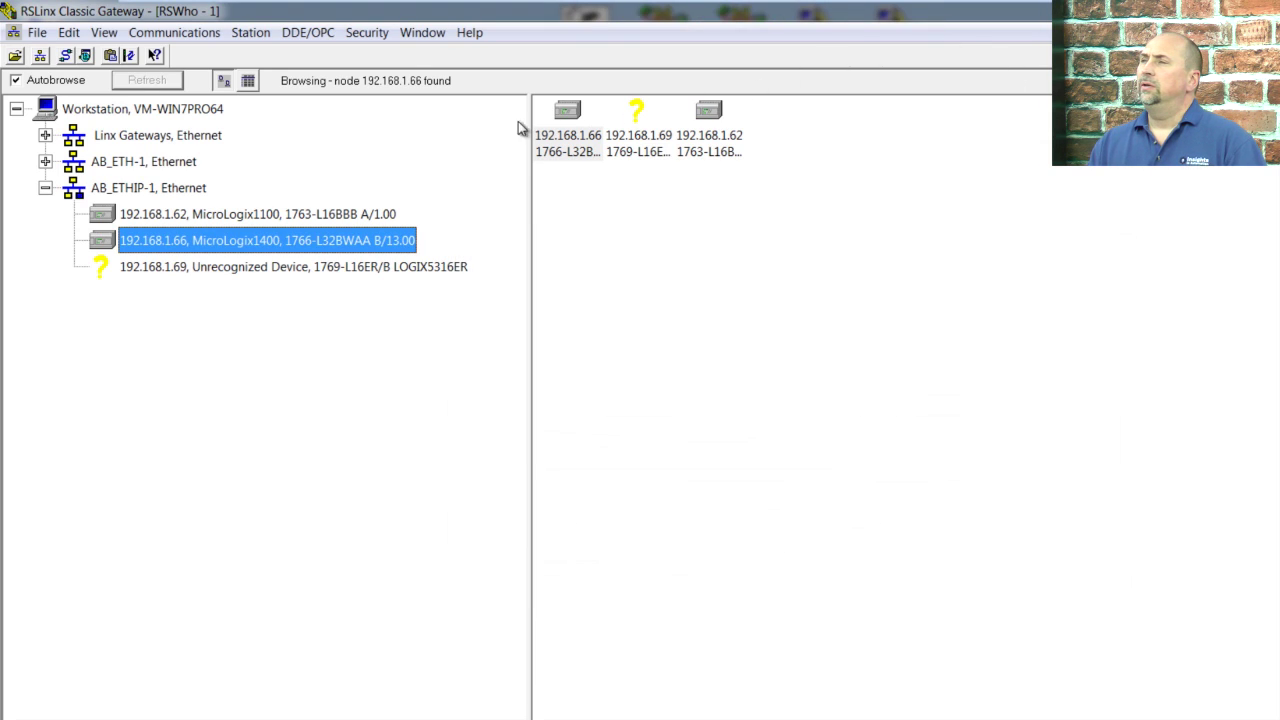
pyautogui.click(48, 163)
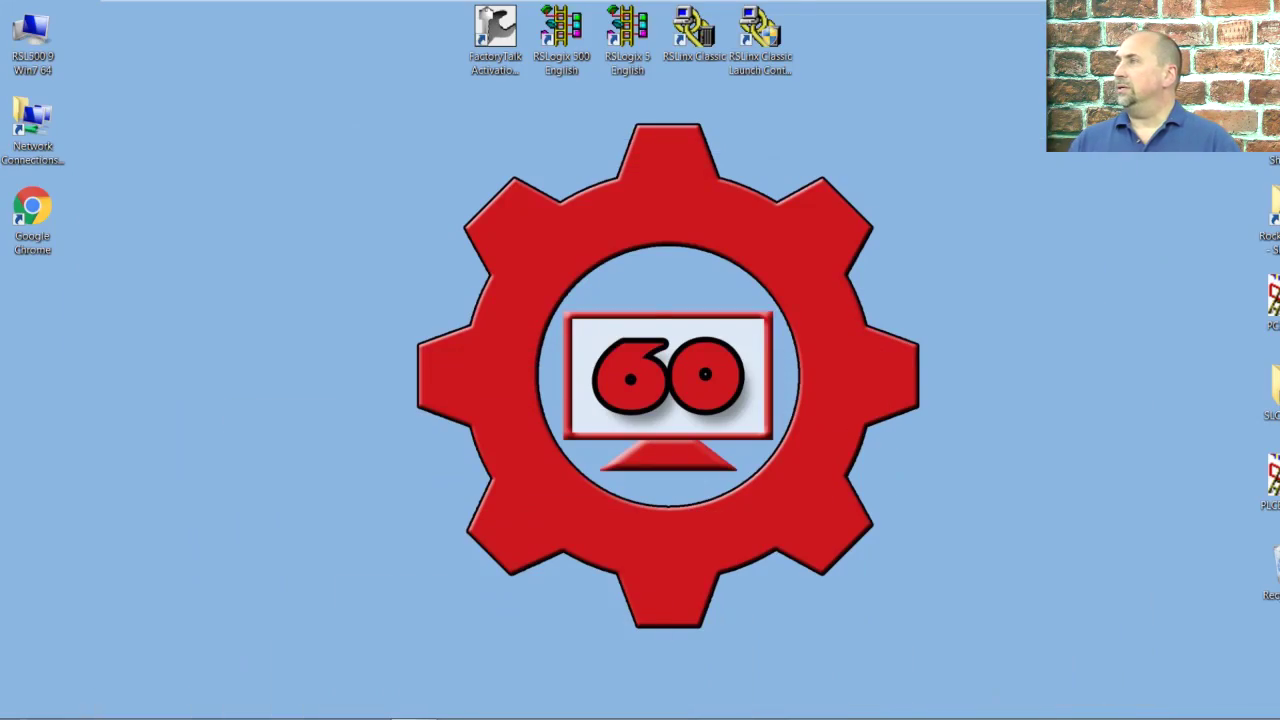
# - Launch RSLogix 500 from its desktop shortcut and maximize the window
pyautogui.click(568, 38)
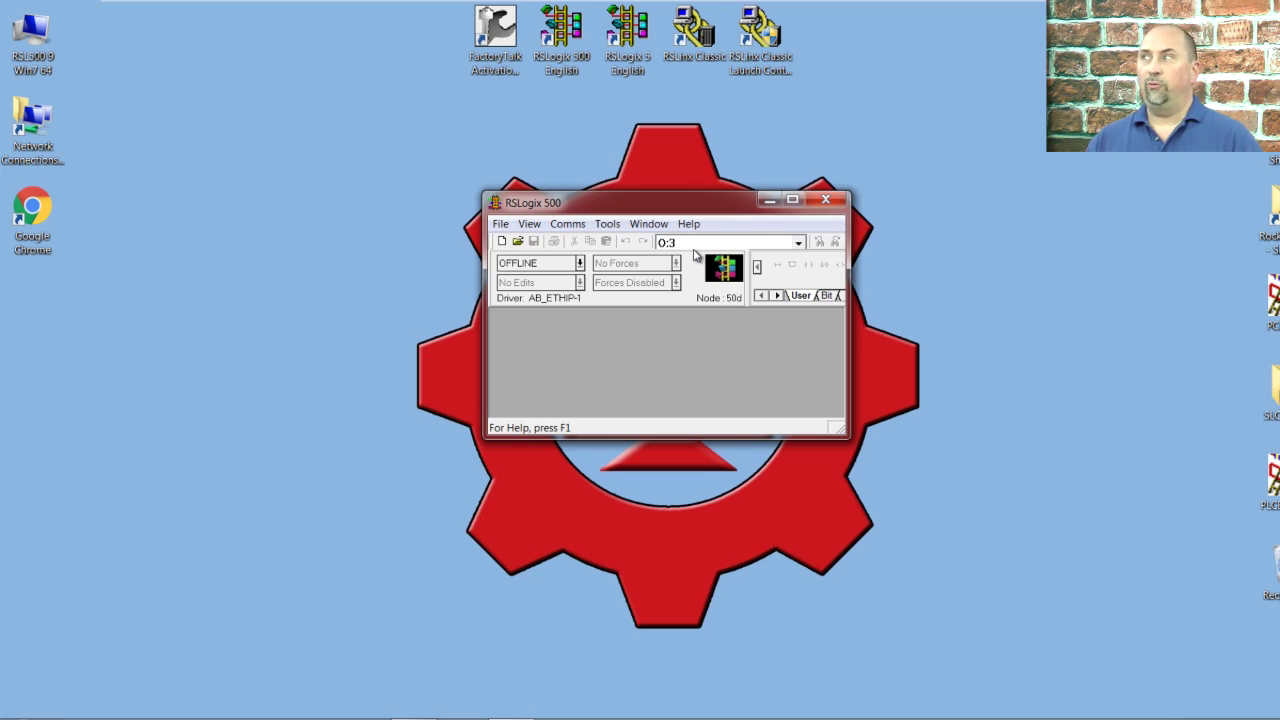
pyautogui.click(788, 200)
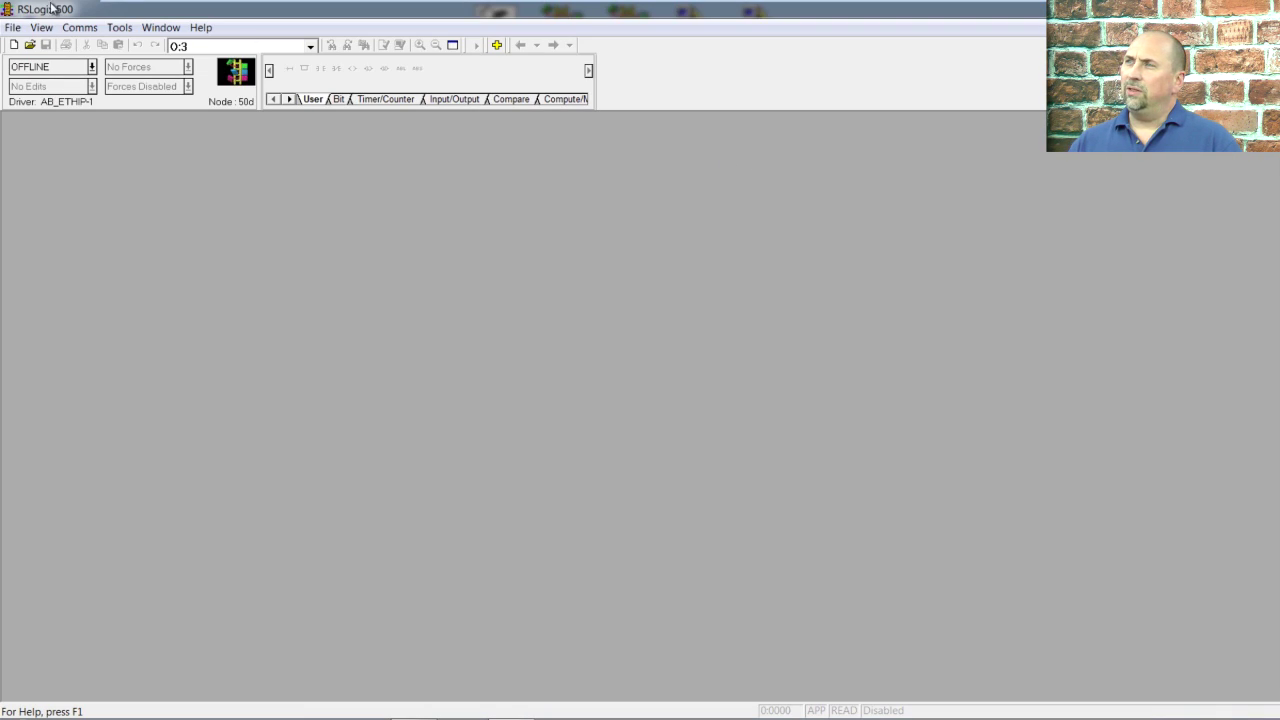
# - Create a new project for a Bul.1766 MicroLogix 1400 Series A processor
pyautogui.click(14, 28)
pyautogui.click(36, 47)
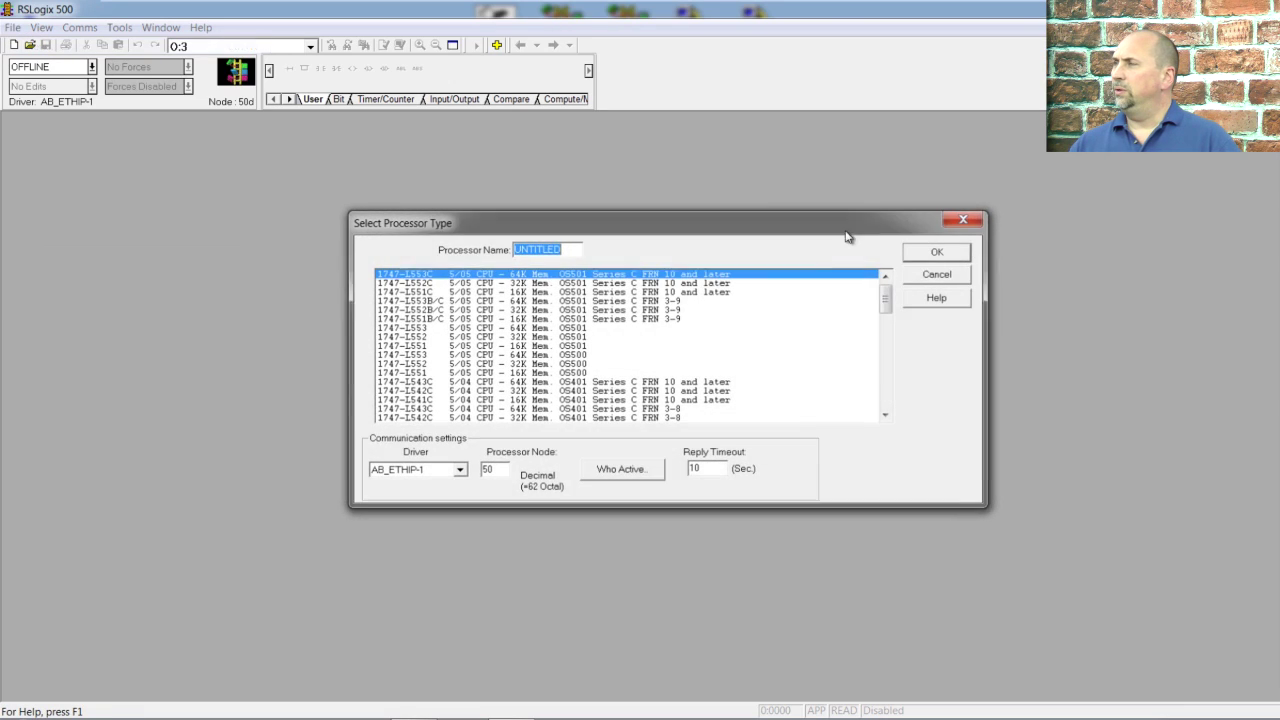
pyautogui.moveTo(884, 300); pyautogui.dragTo(888, 352)
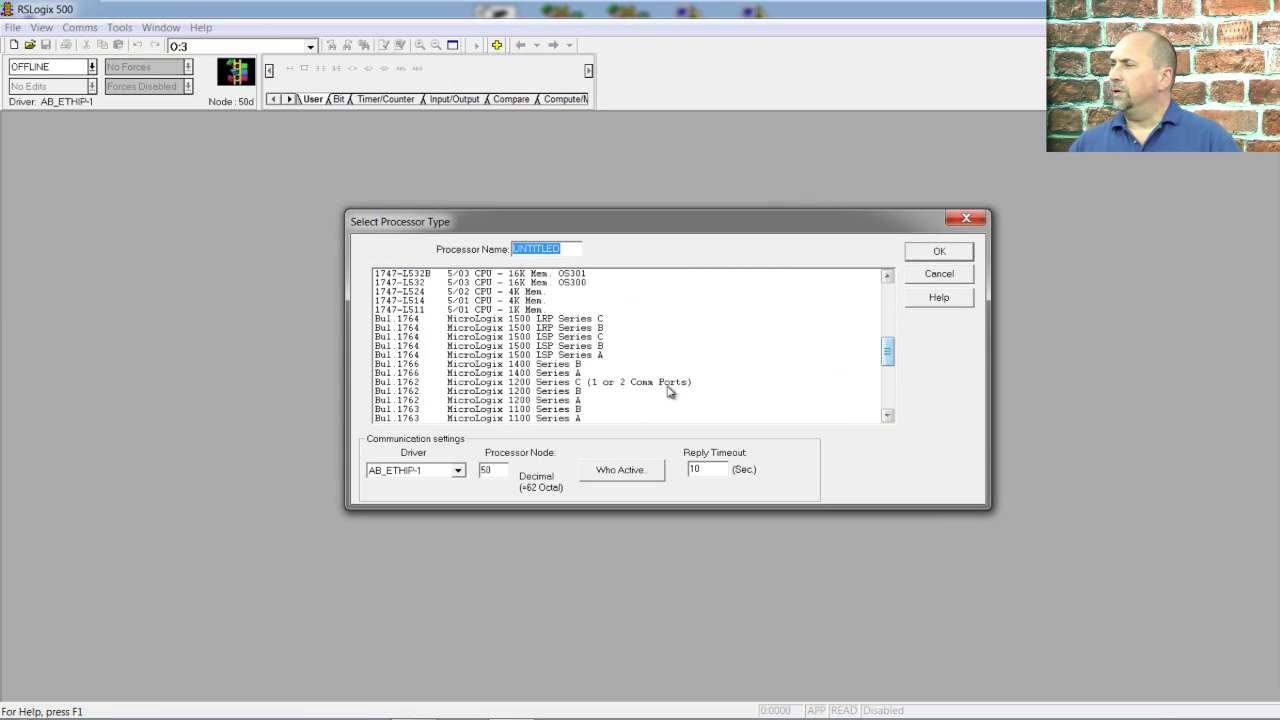
pyautogui.click(530, 375)
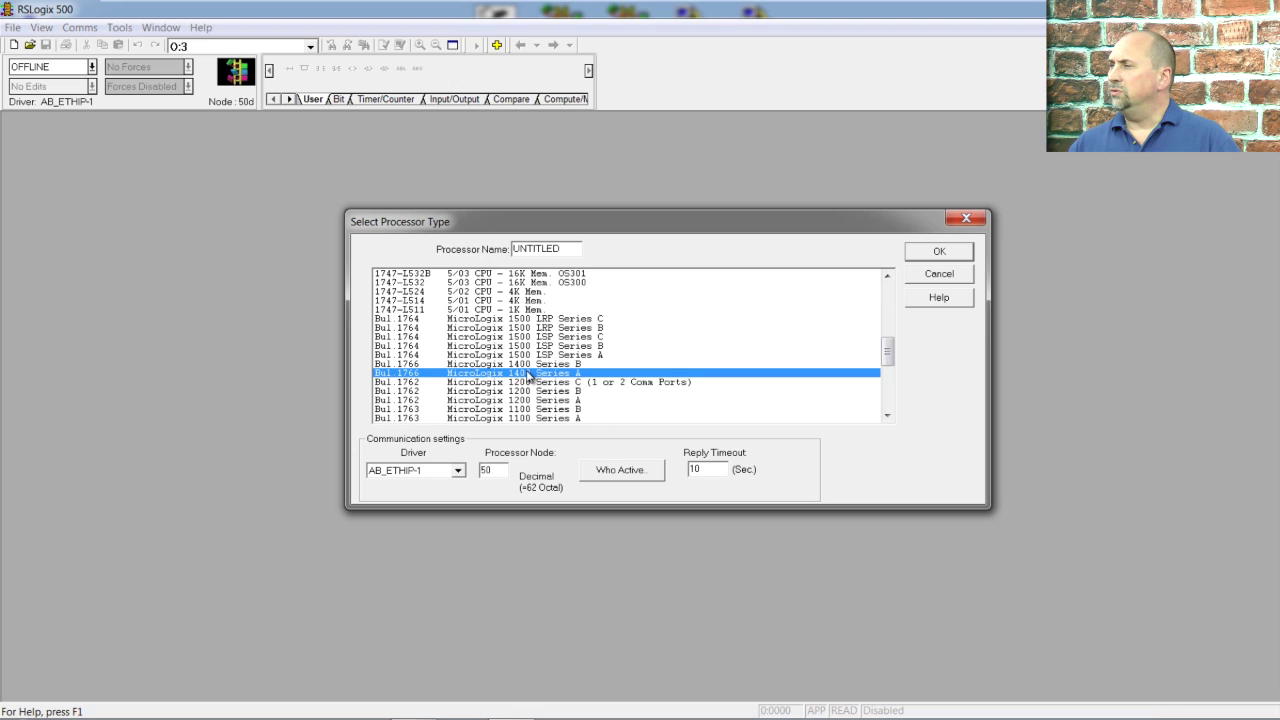
pyautogui.click(933, 253)
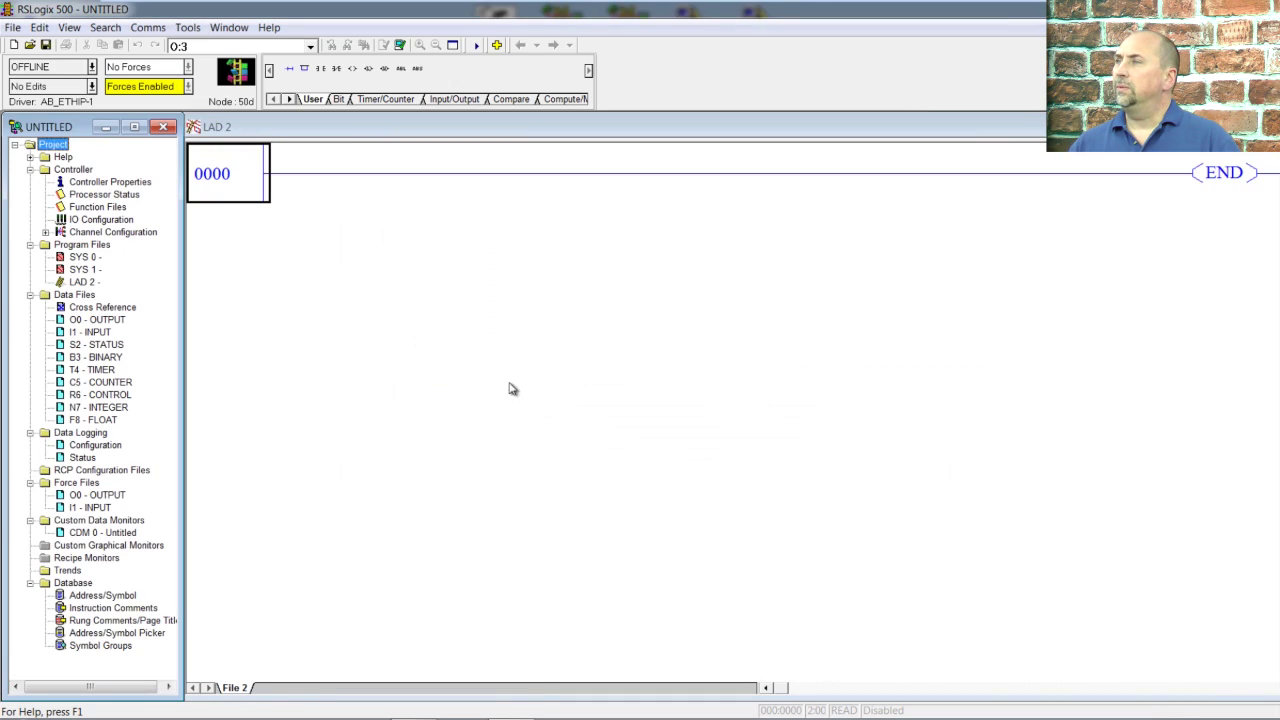
pyautogui.doubleClick(115, 232)
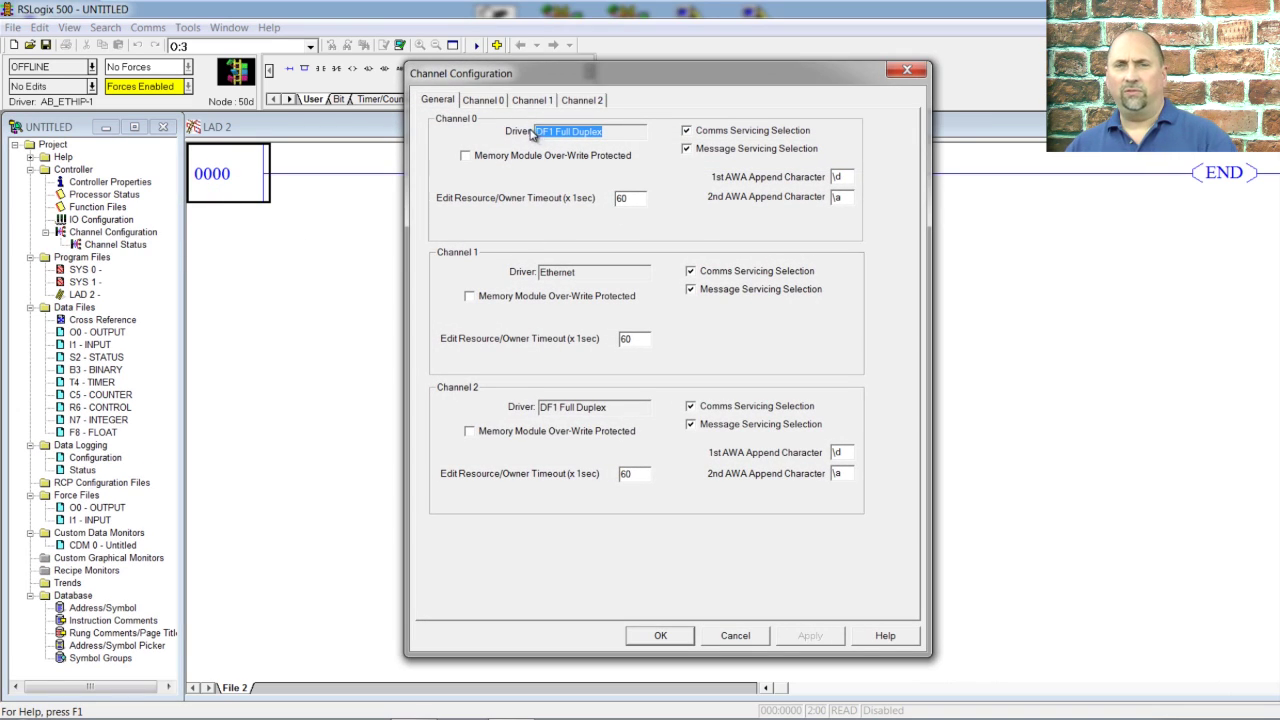
pyautogui.click(476, 104)
pyautogui.click(516, 106)
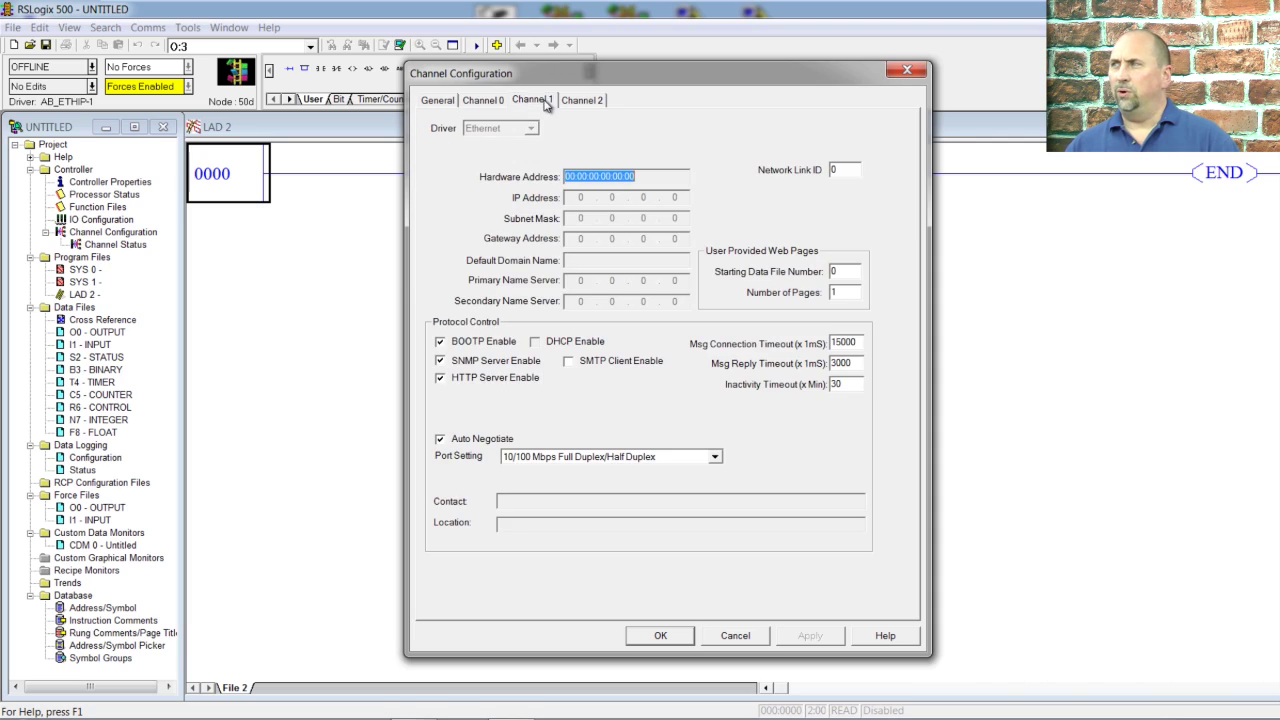
pyautogui.click(578, 106)
pyautogui.click(536, 106)
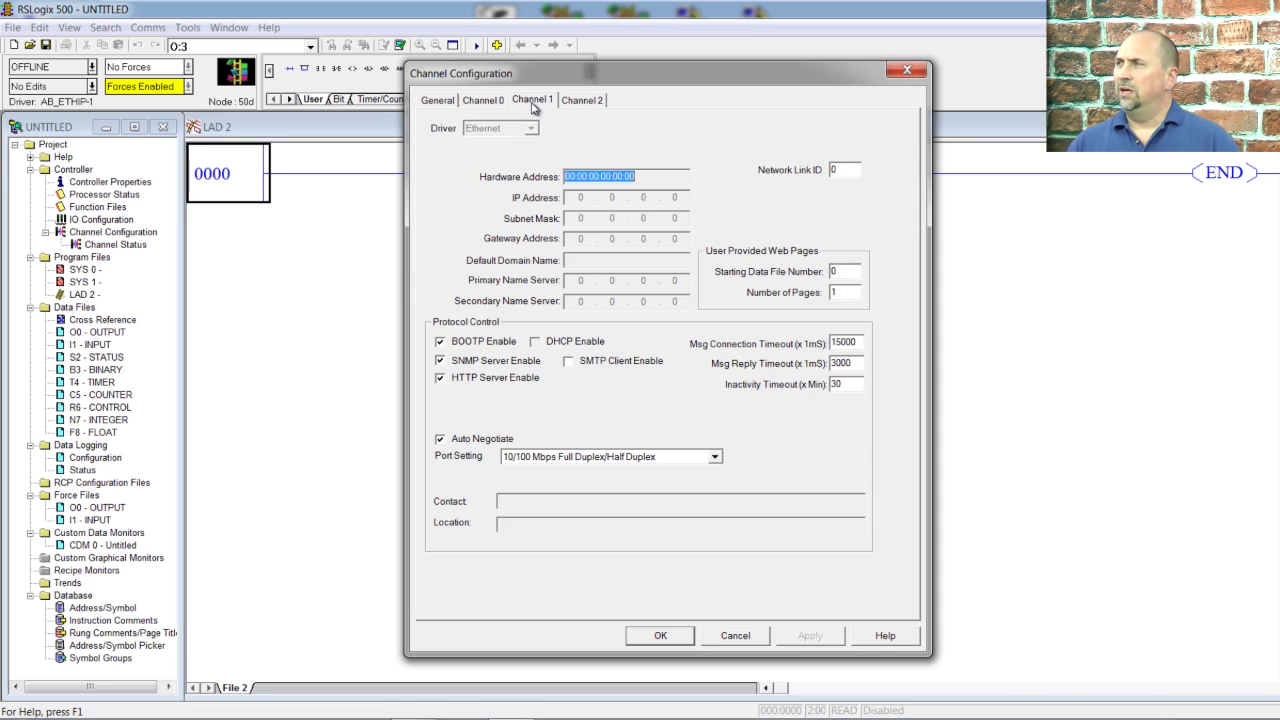
pyautogui.click(907, 71)
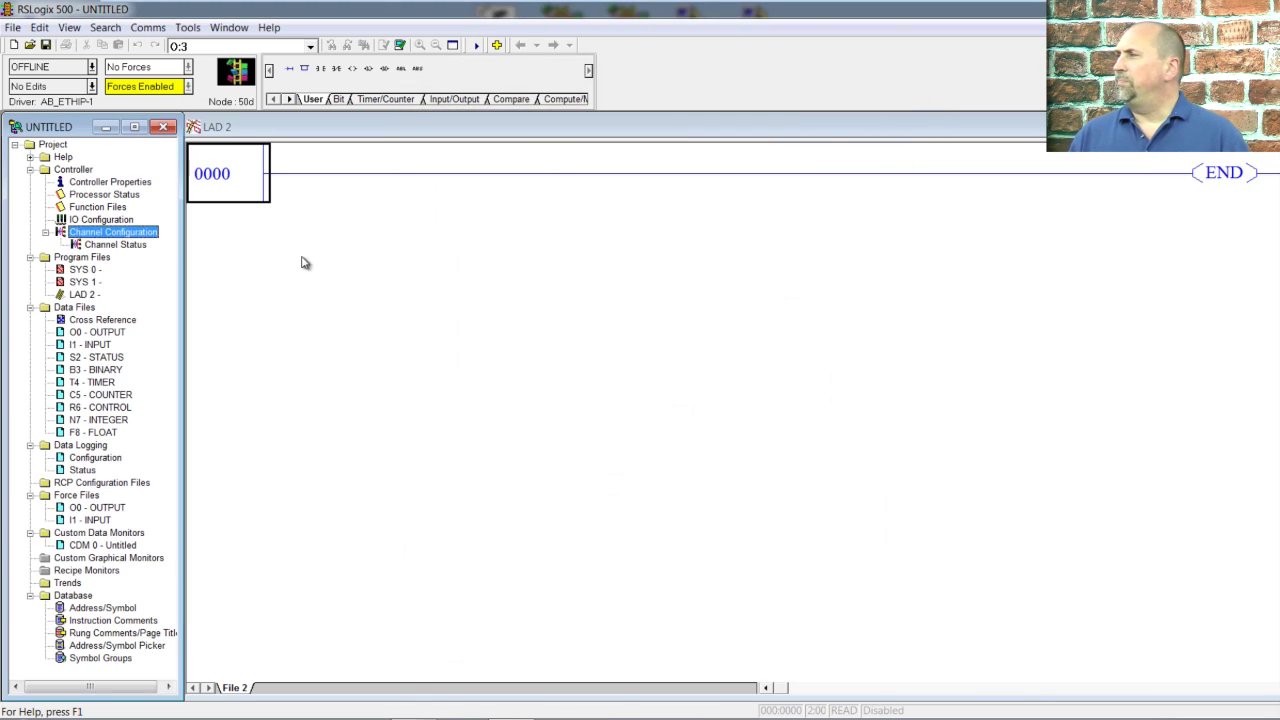
pyautogui.click(225, 190)
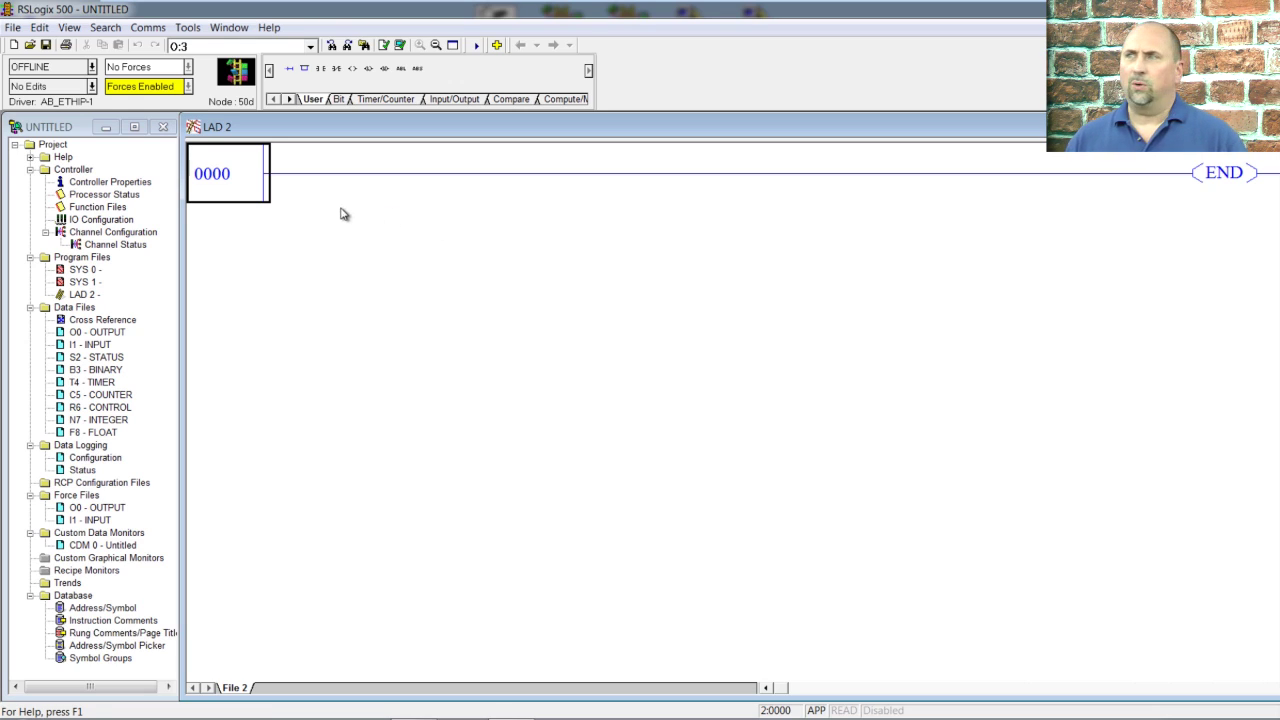
# - Enter rung 0000 as 'XIO T4:0/DN BST TON T4:0 1.0 1000 0 NXB MOV T4:0.ACC O:0.0 BND'
pyautogui.click(210, 175)
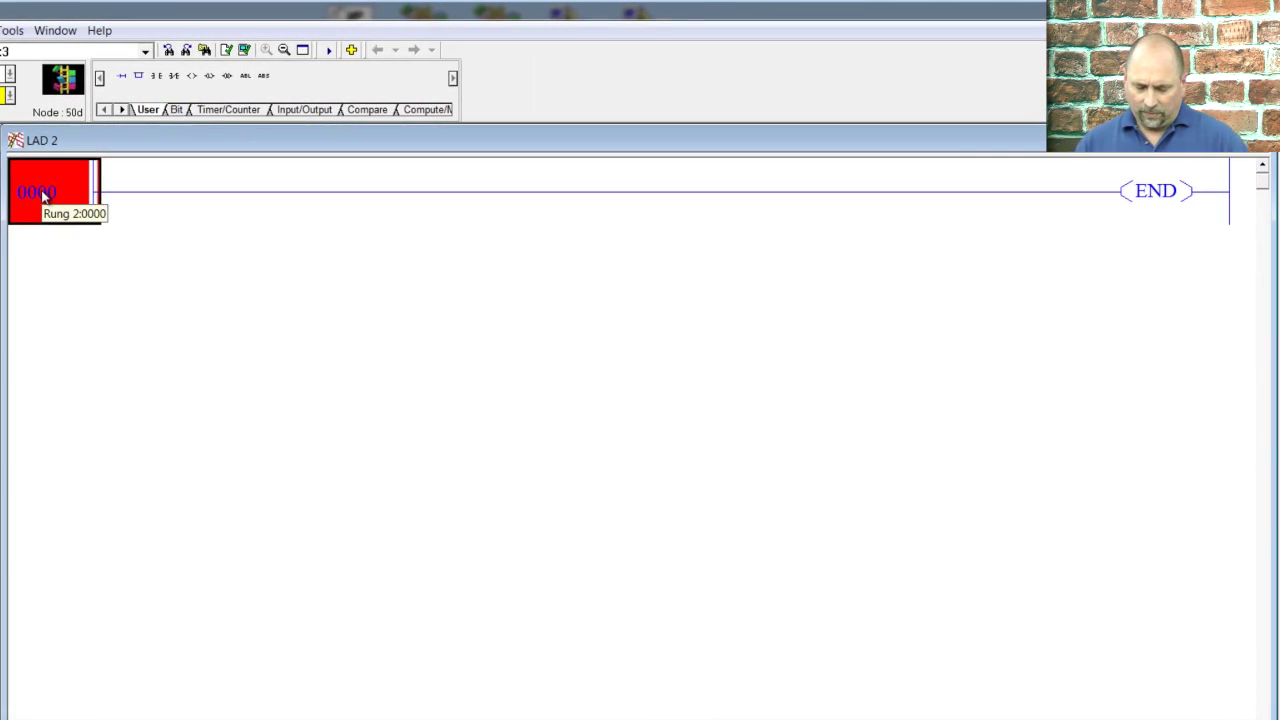
pyautogui.write('XIO ')
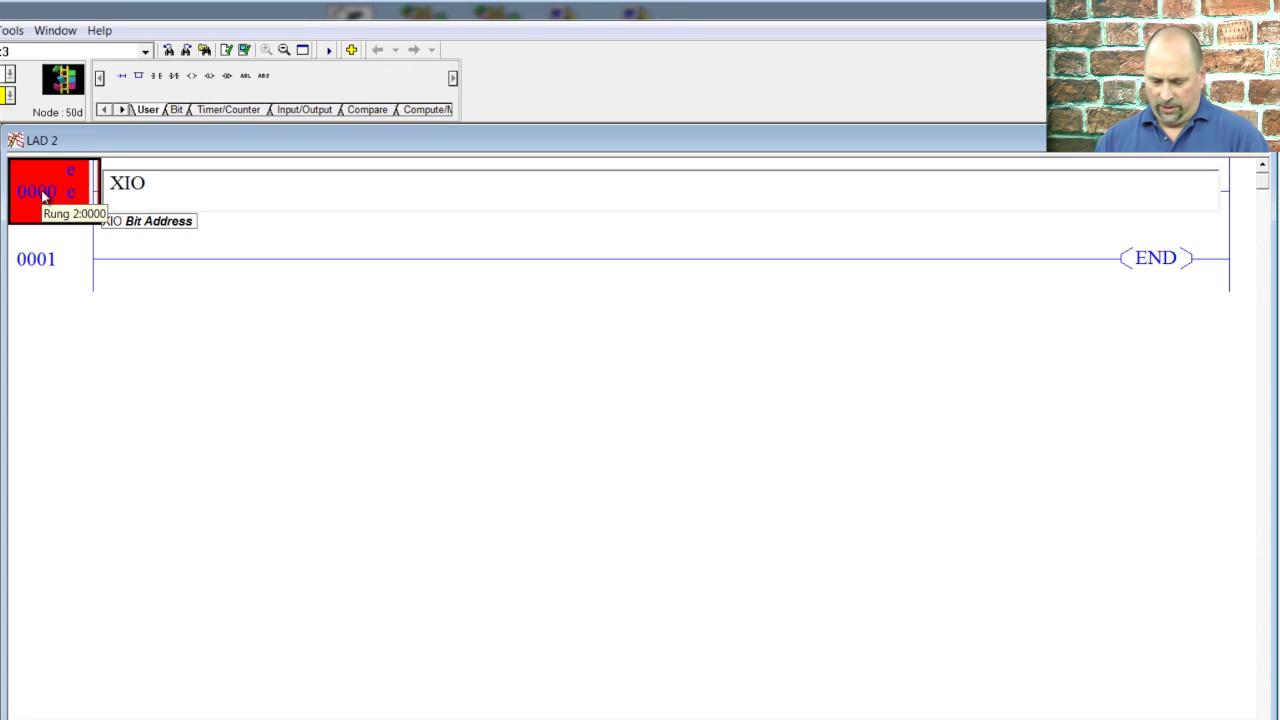
pyautogui.write('T4:0')
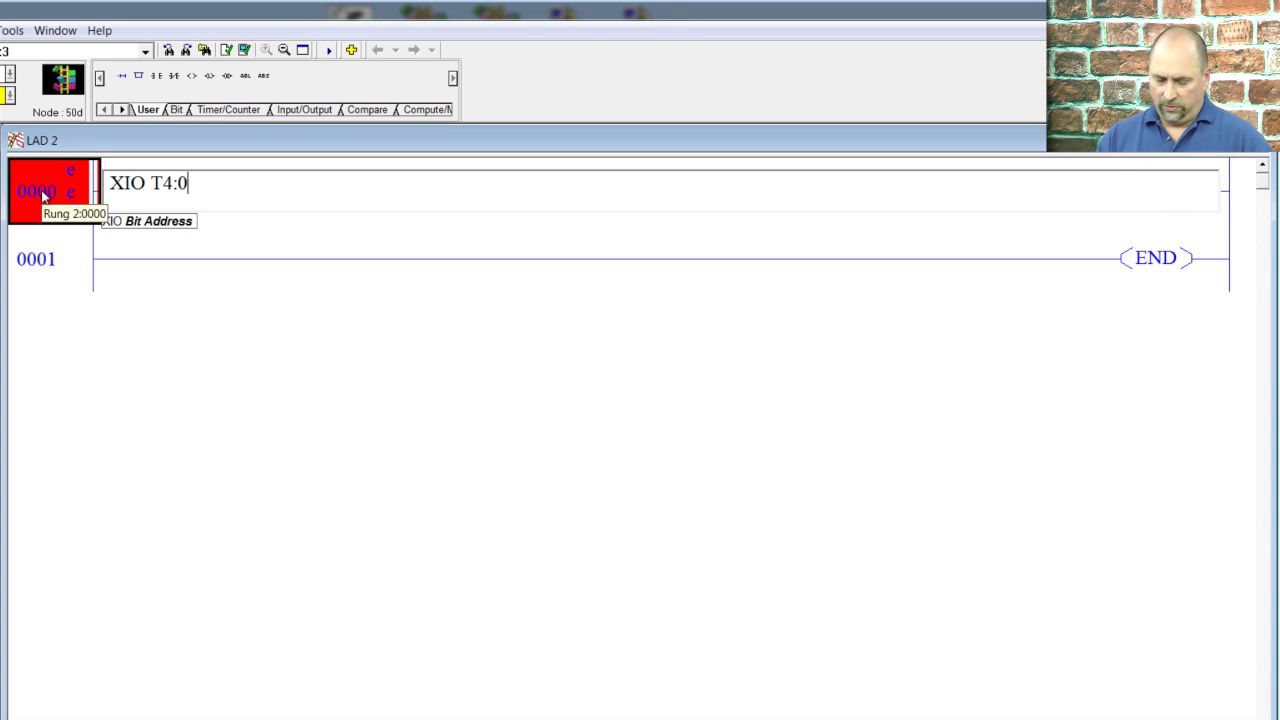
pyautogui.write('/DN BST')
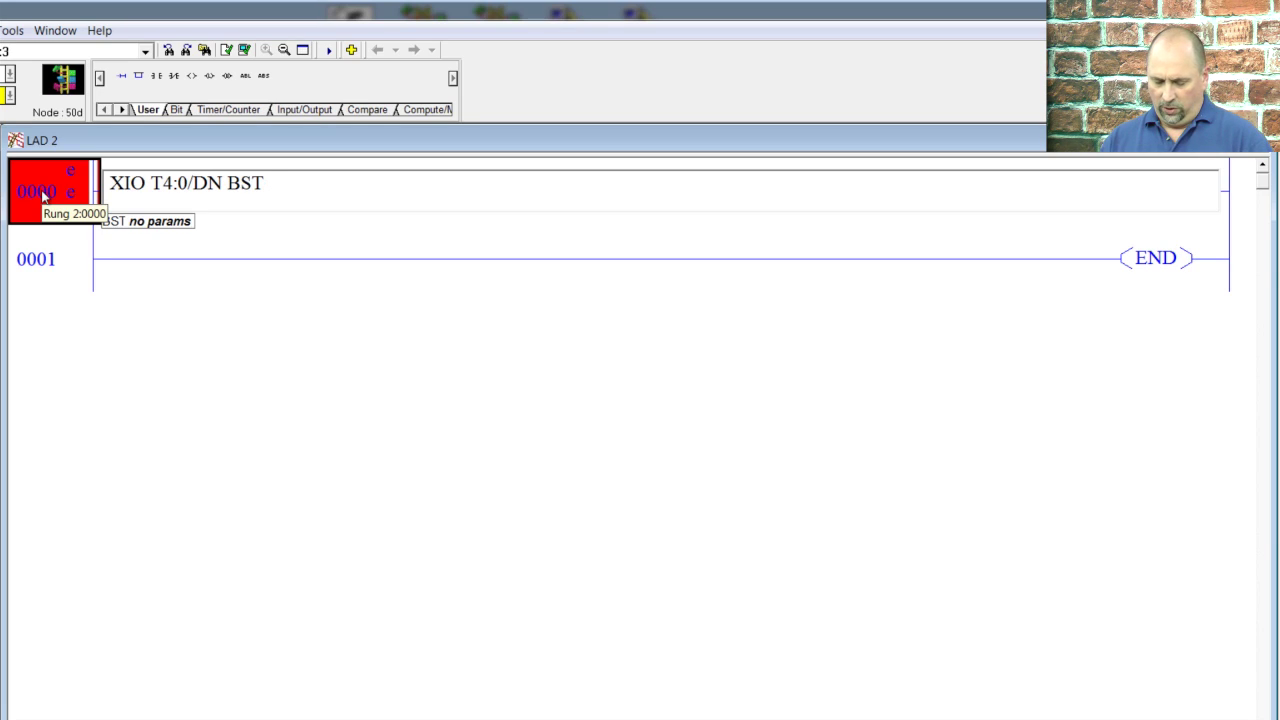
pyautogui.write('TON ')
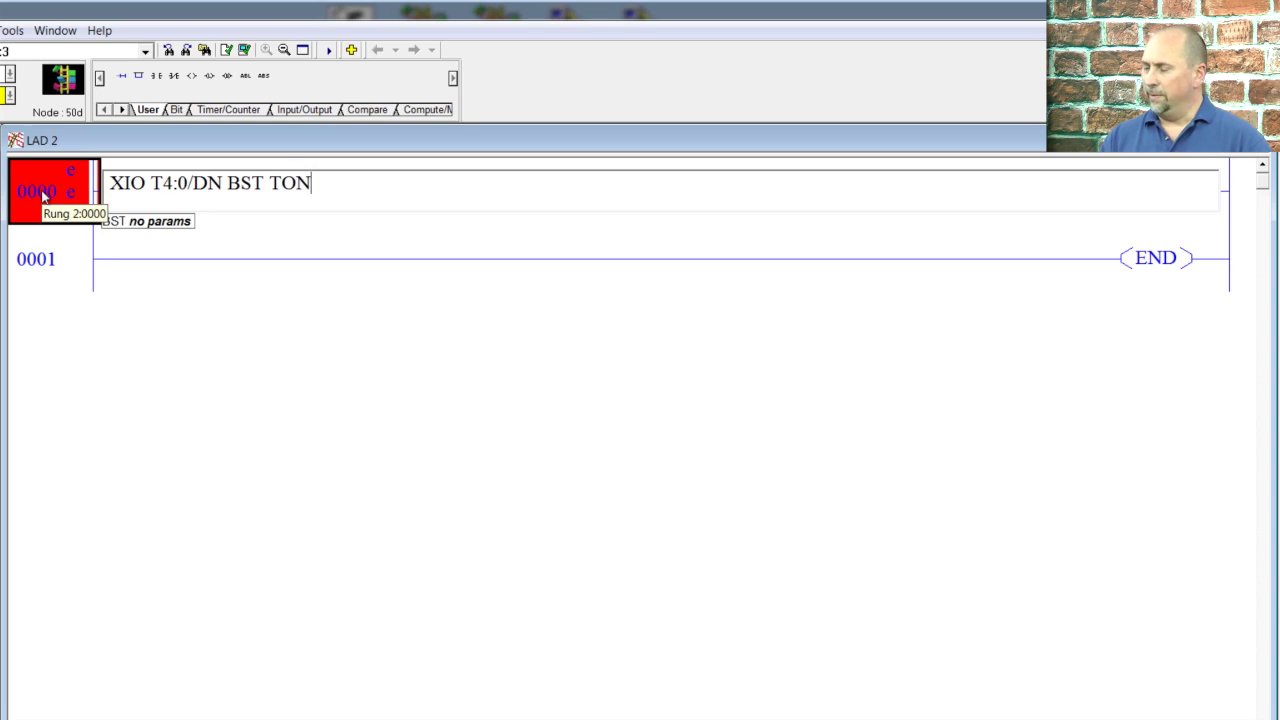
pyautogui.write('T4:0 ')
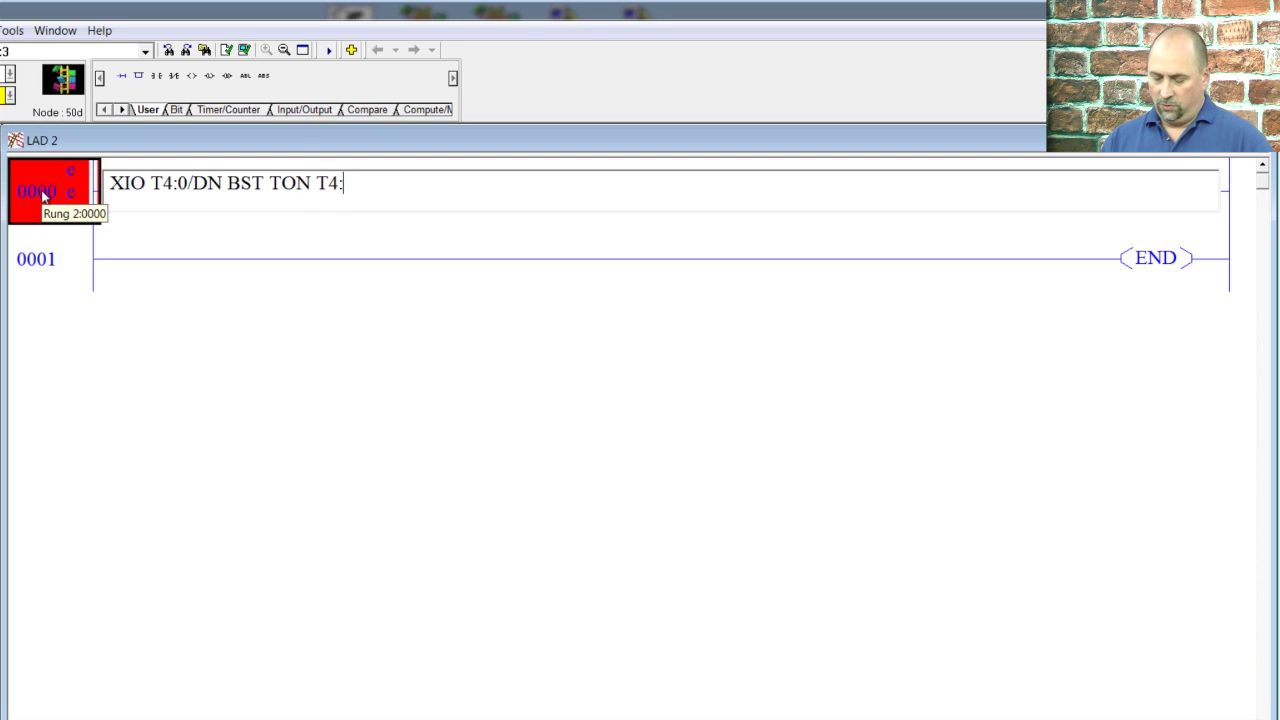
pyautogui.write('1.0')
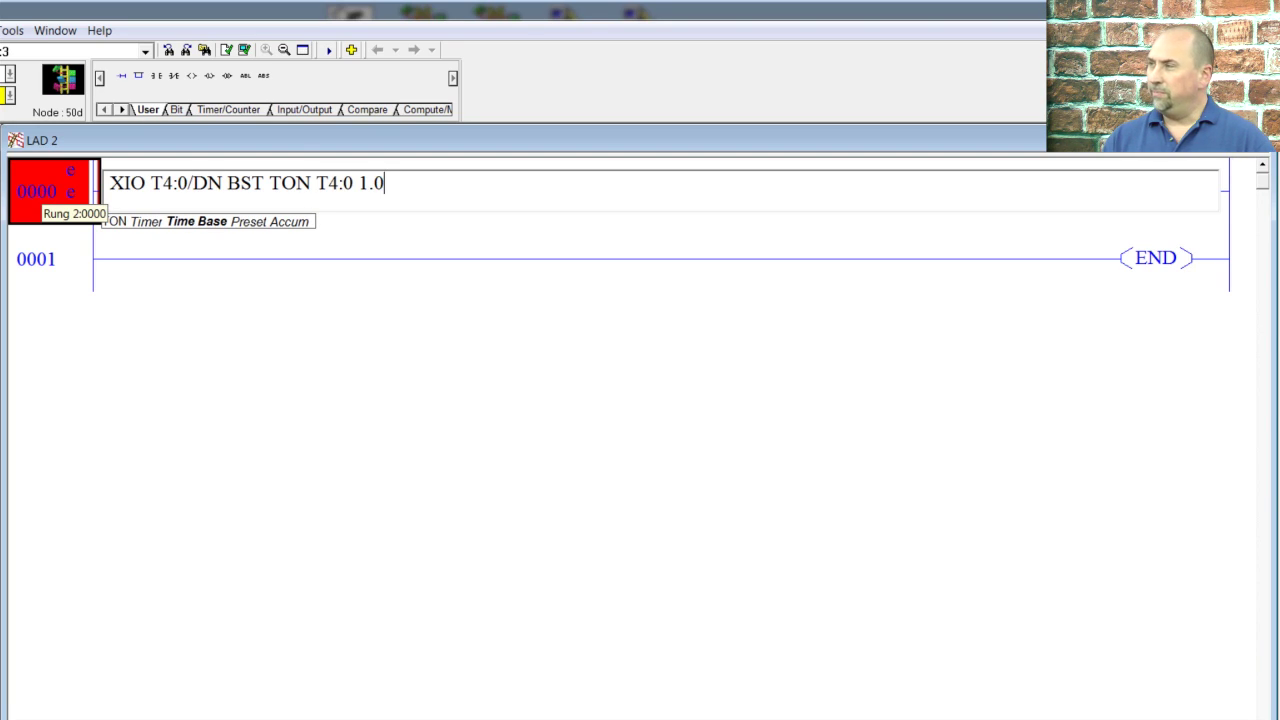
pyautogui.write(' 1000 0')
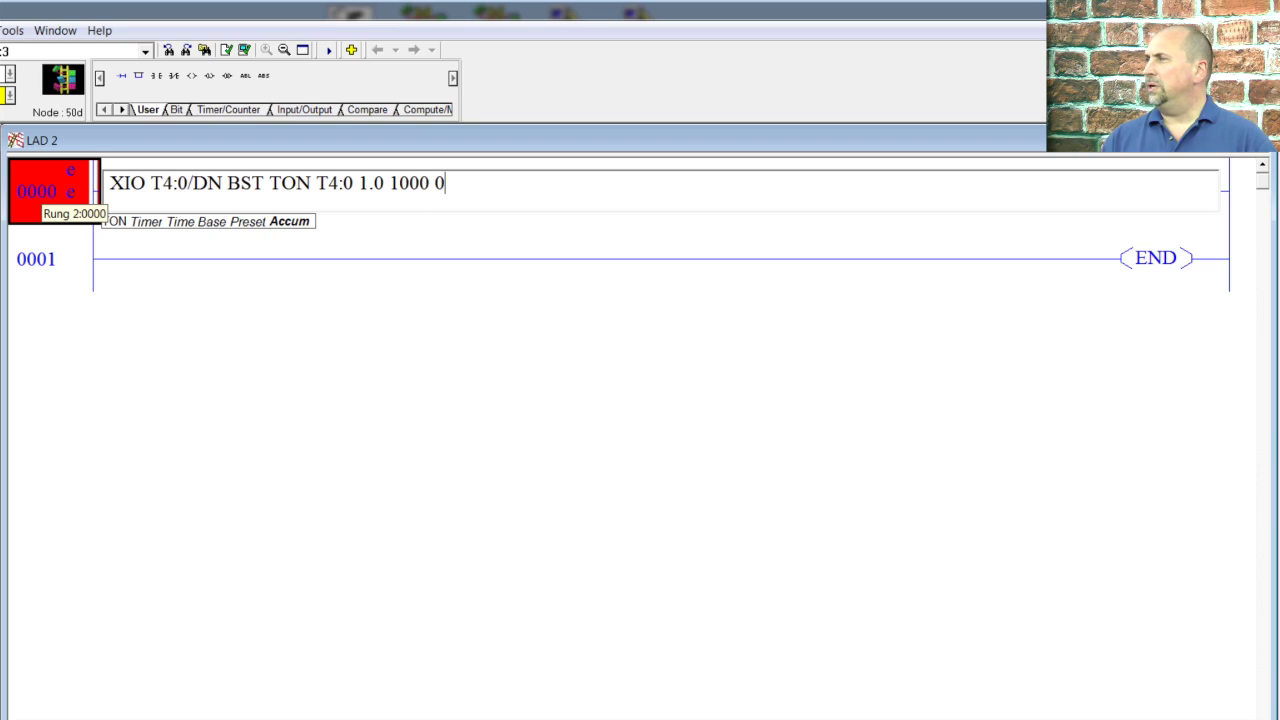
pyautogui.write(' N')
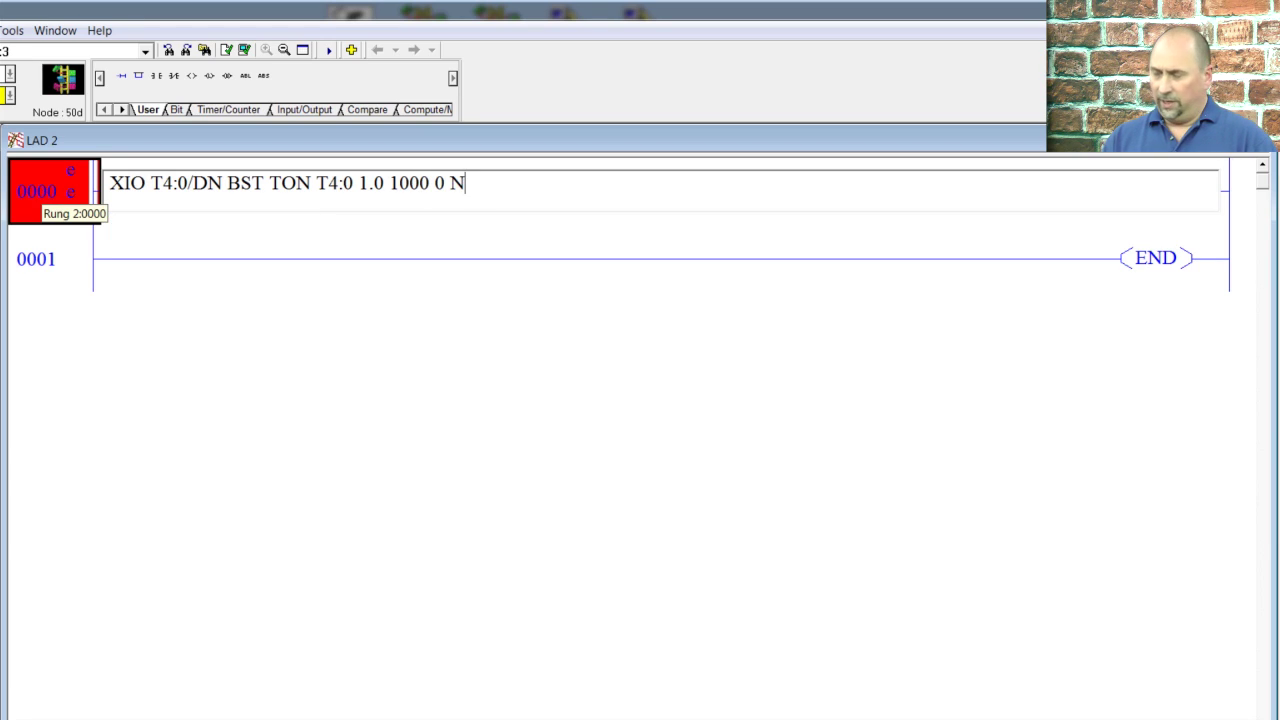
pyautogui.write('XB MOV')
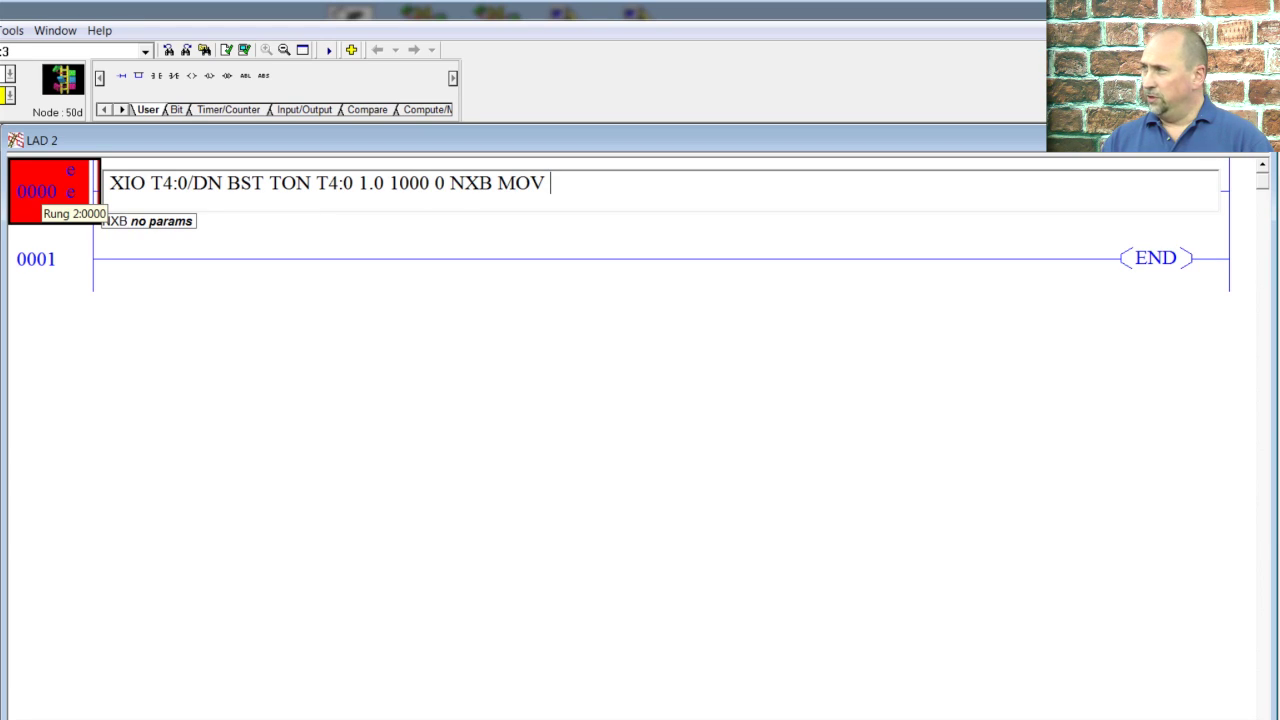
pyautogui.write(' T4')
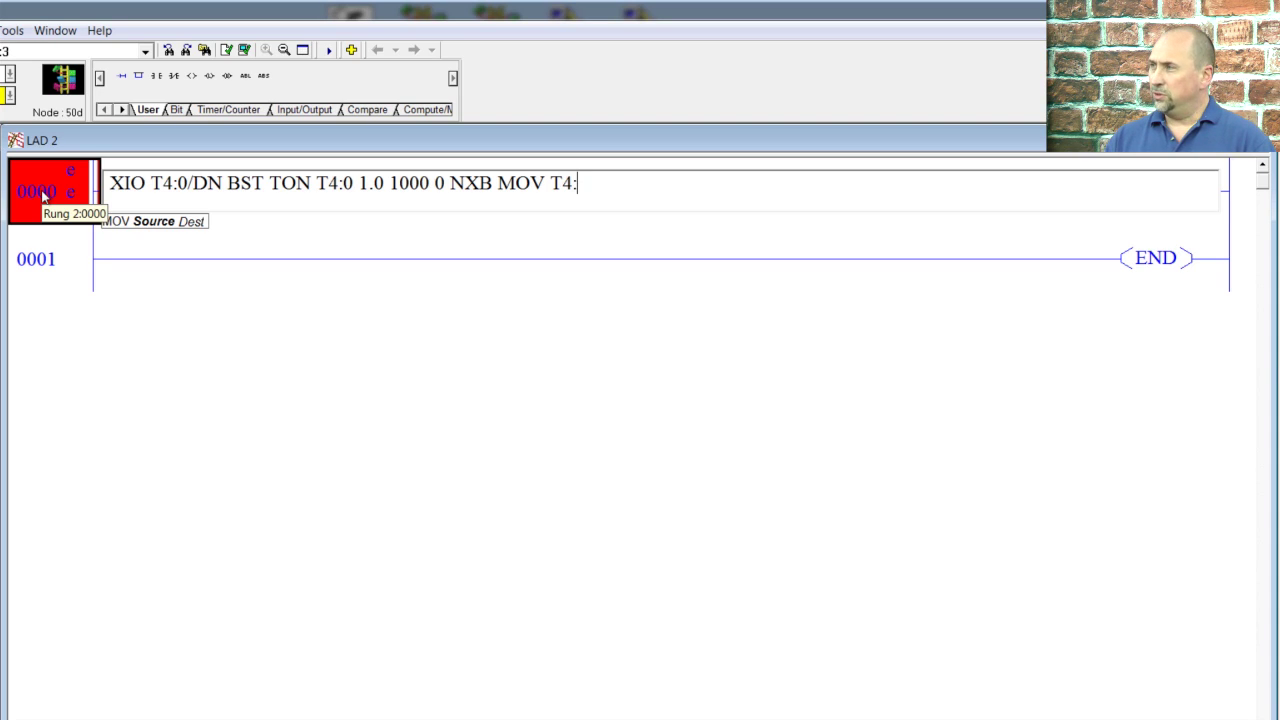
pyautogui.write(':0.A')
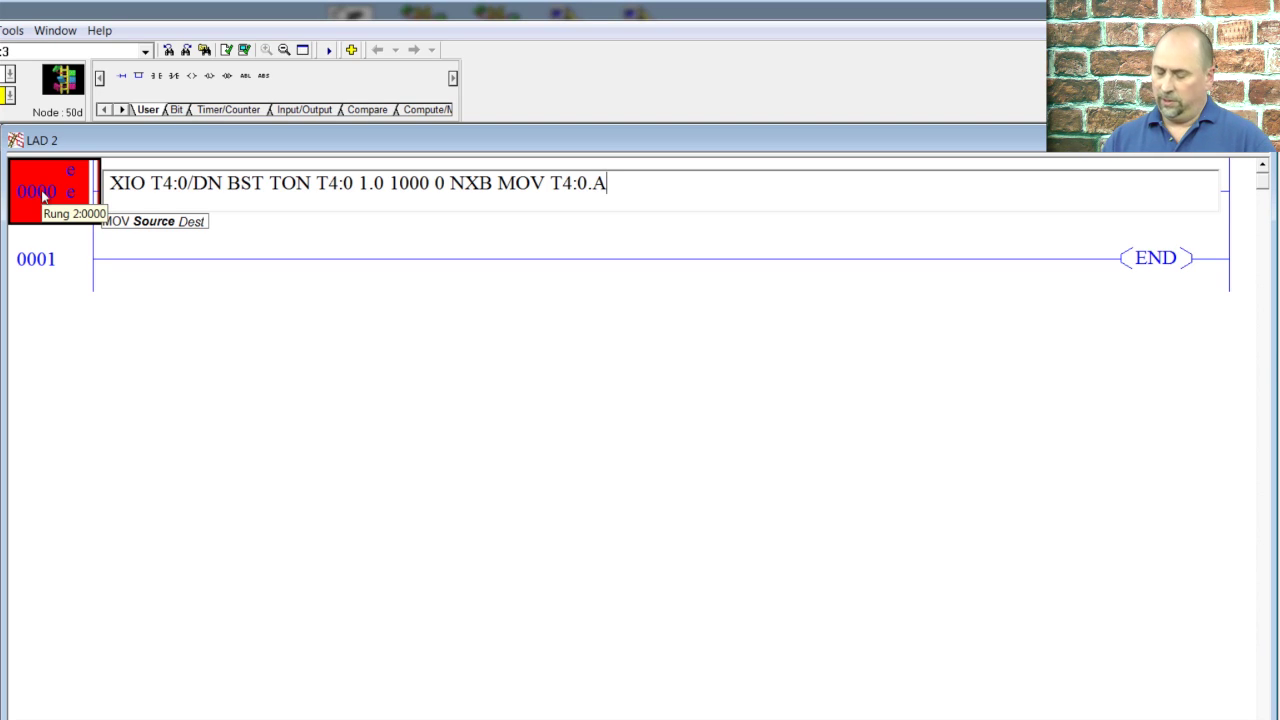
pyautogui.write('CC')
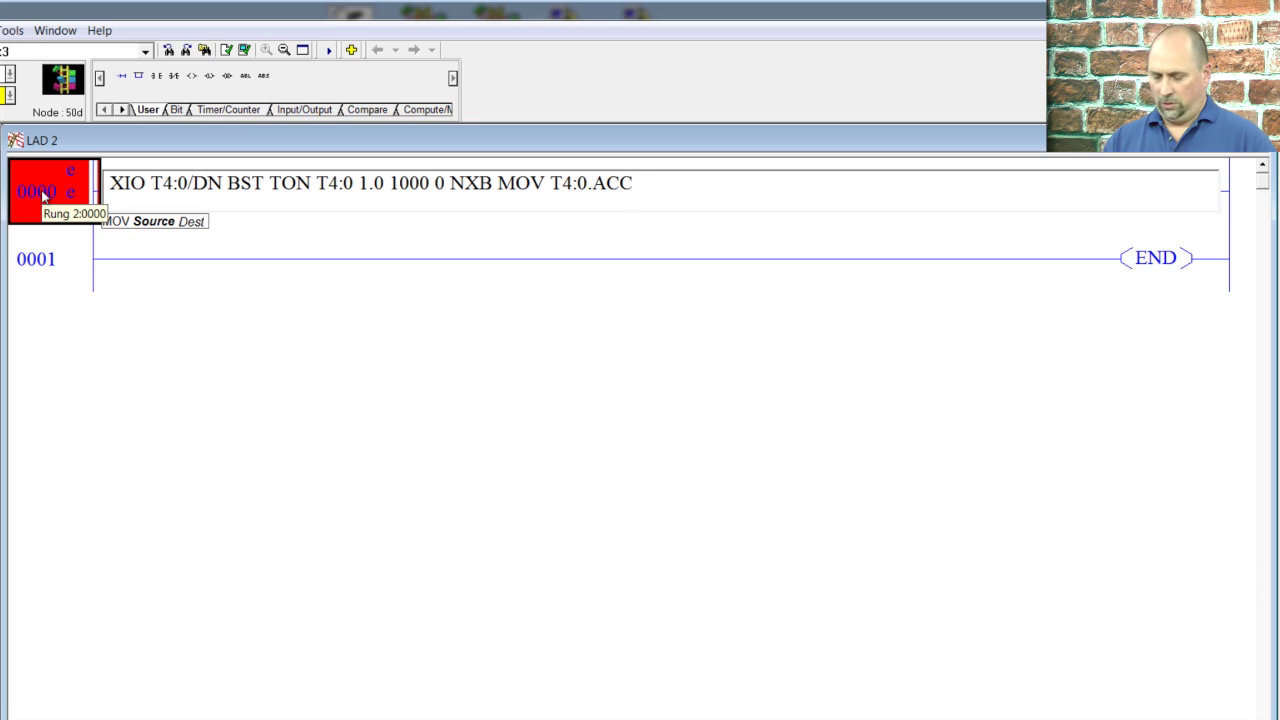
pyautogui.write(' O:0')
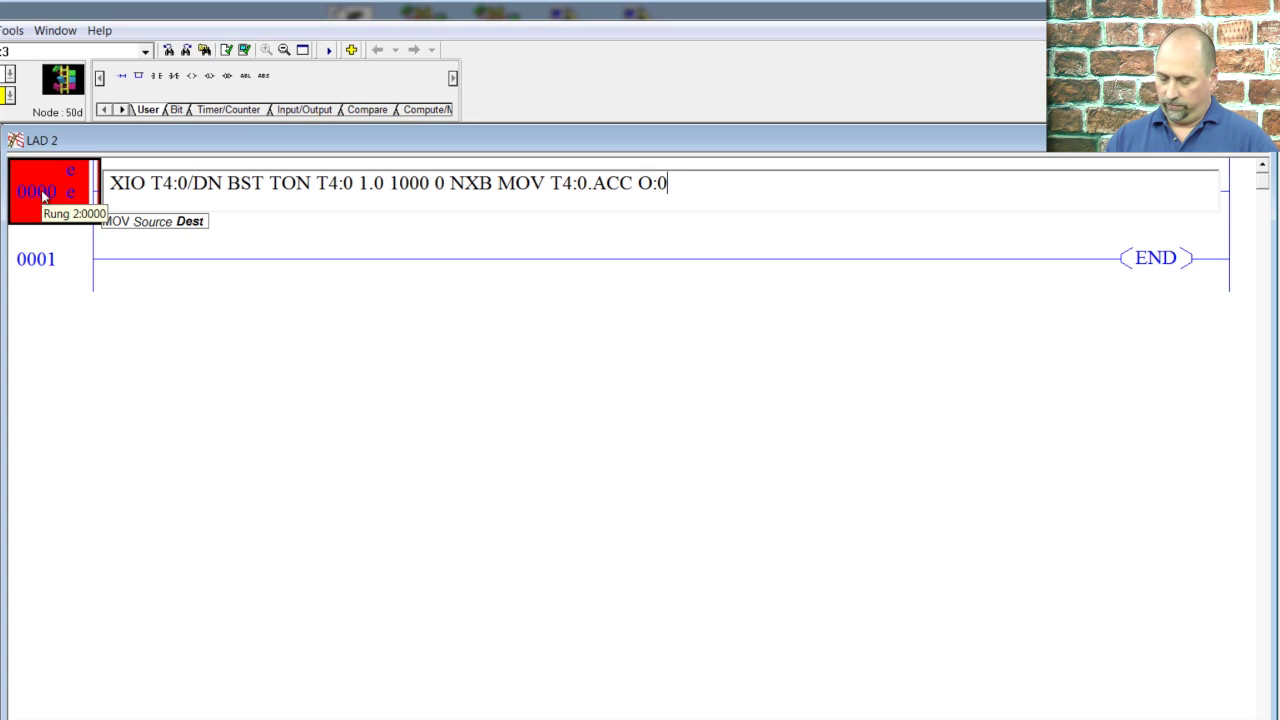
pyautogui.write('.0 BND')
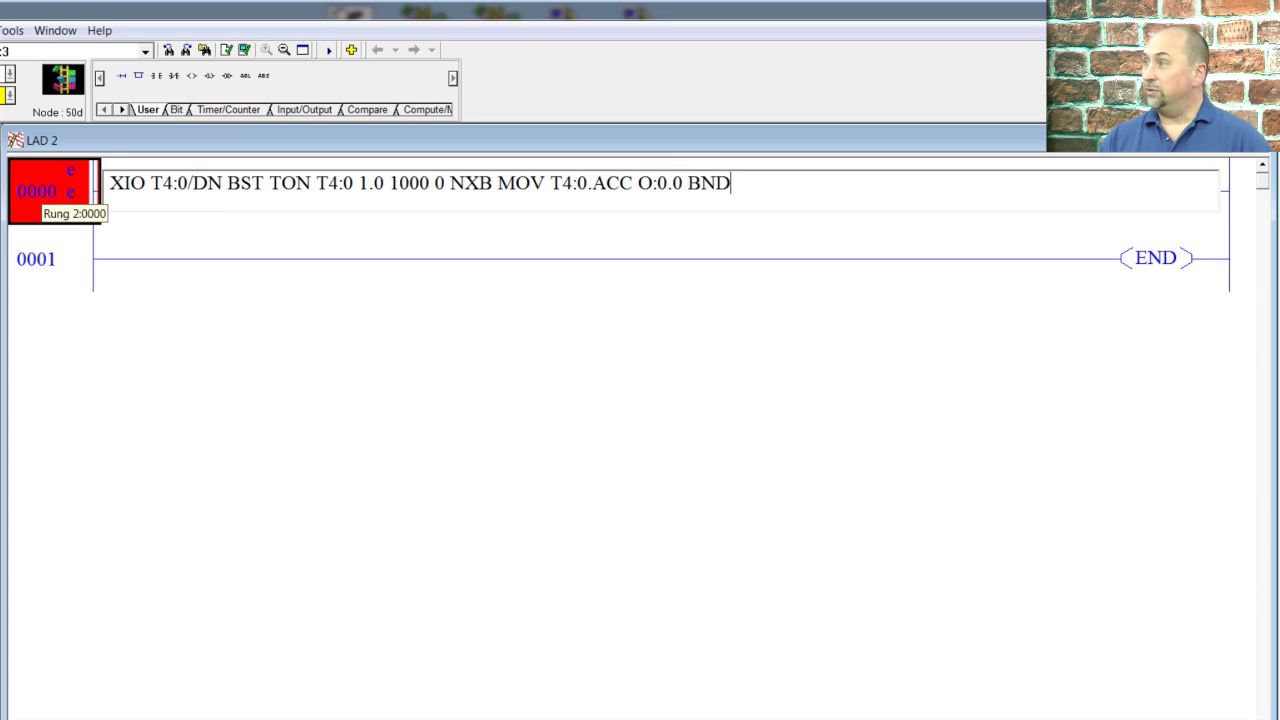
pyautogui.press('Return')
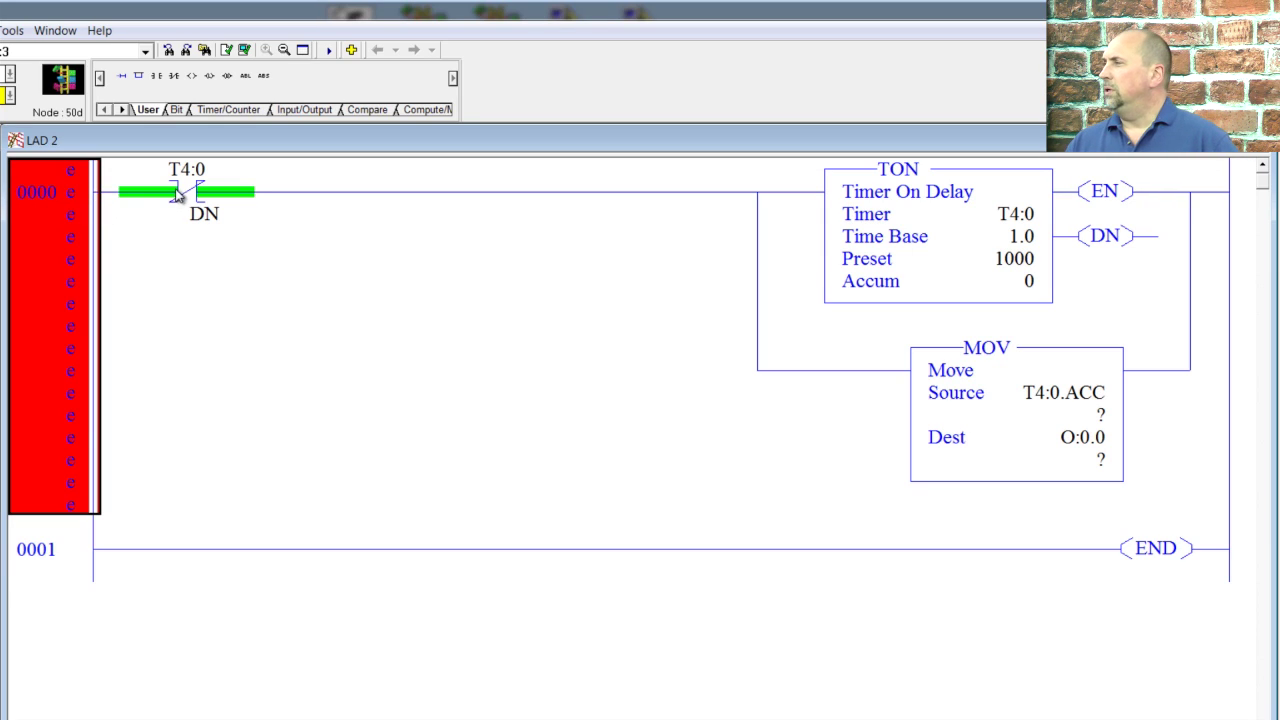
pyautogui.click(243, 52)
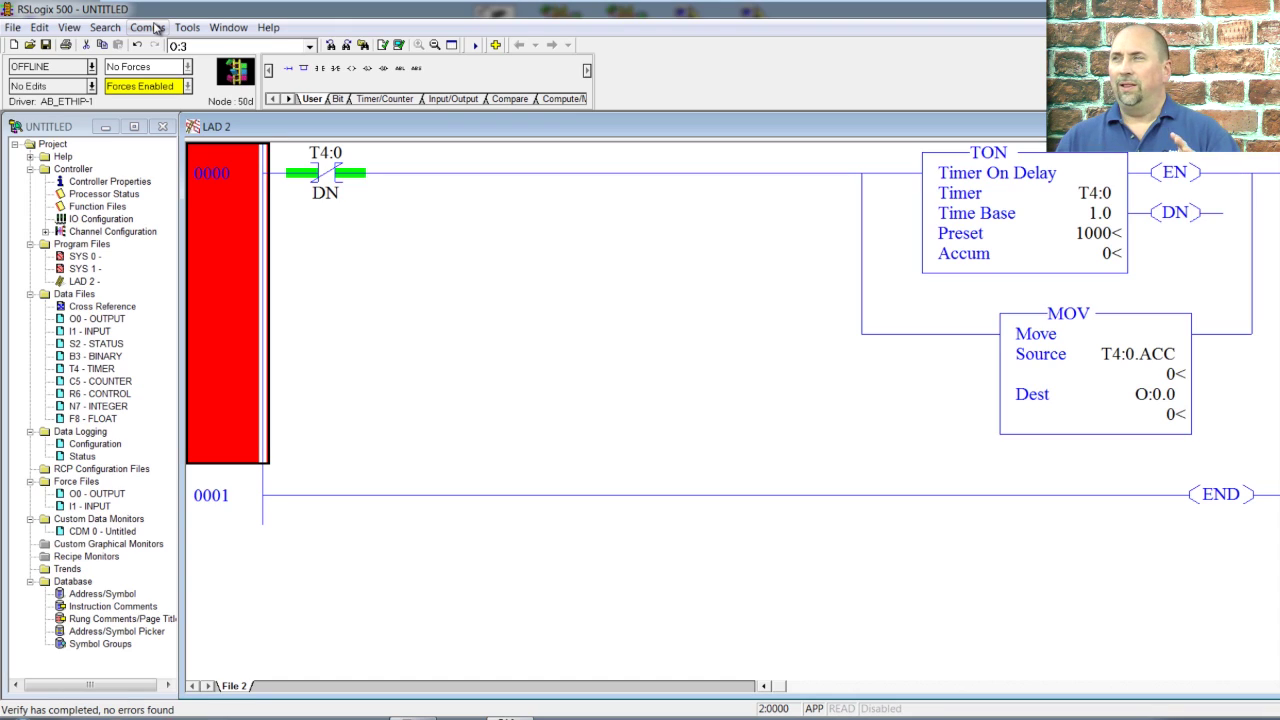
pyautogui.click(92, 66)
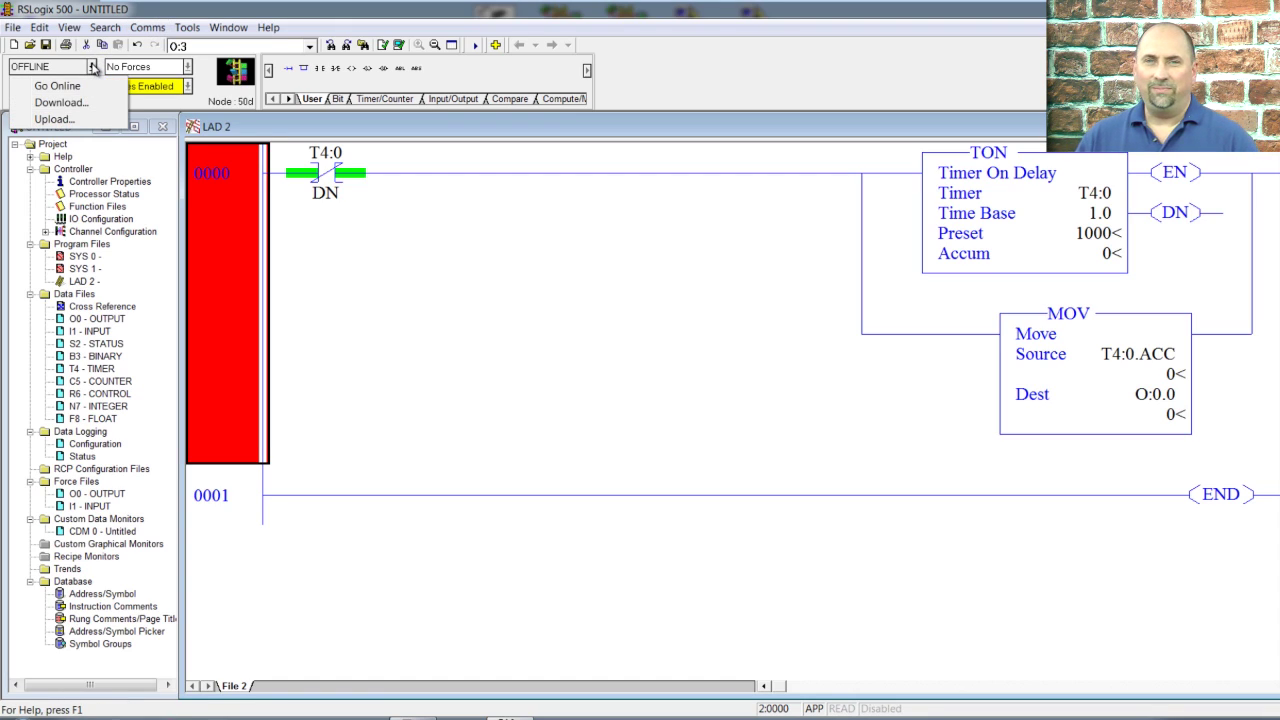
pyautogui.click(385, 232)
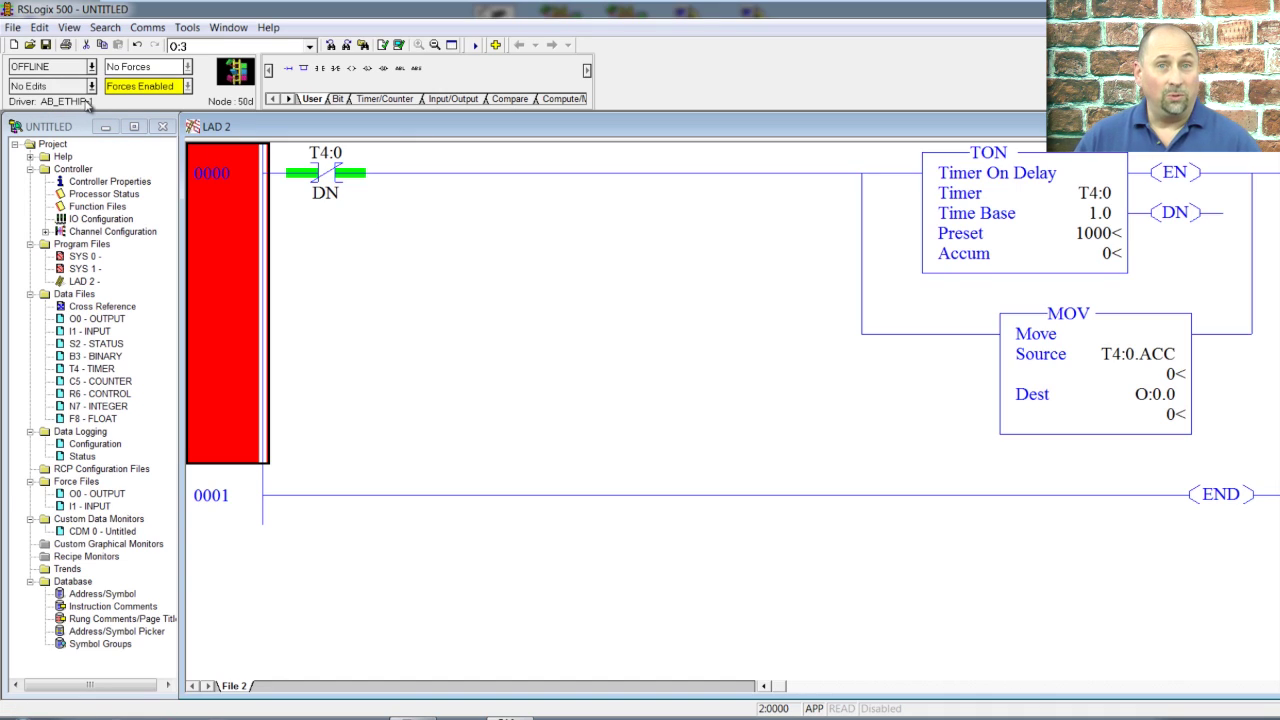
# - In System Comms, target the MicroLogix1400 at 192.168.1.66 and start a download
pyautogui.click(147, 30)
pyautogui.click(149, 47)
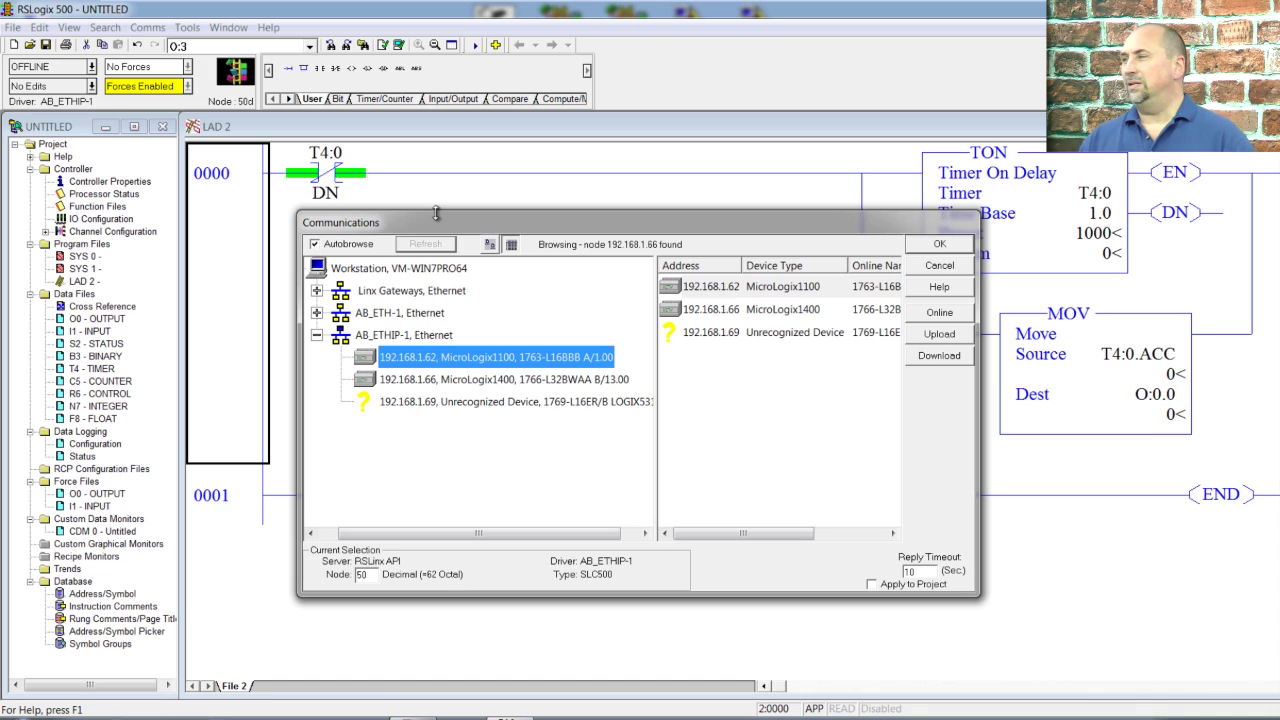
pyautogui.click(414, 313)
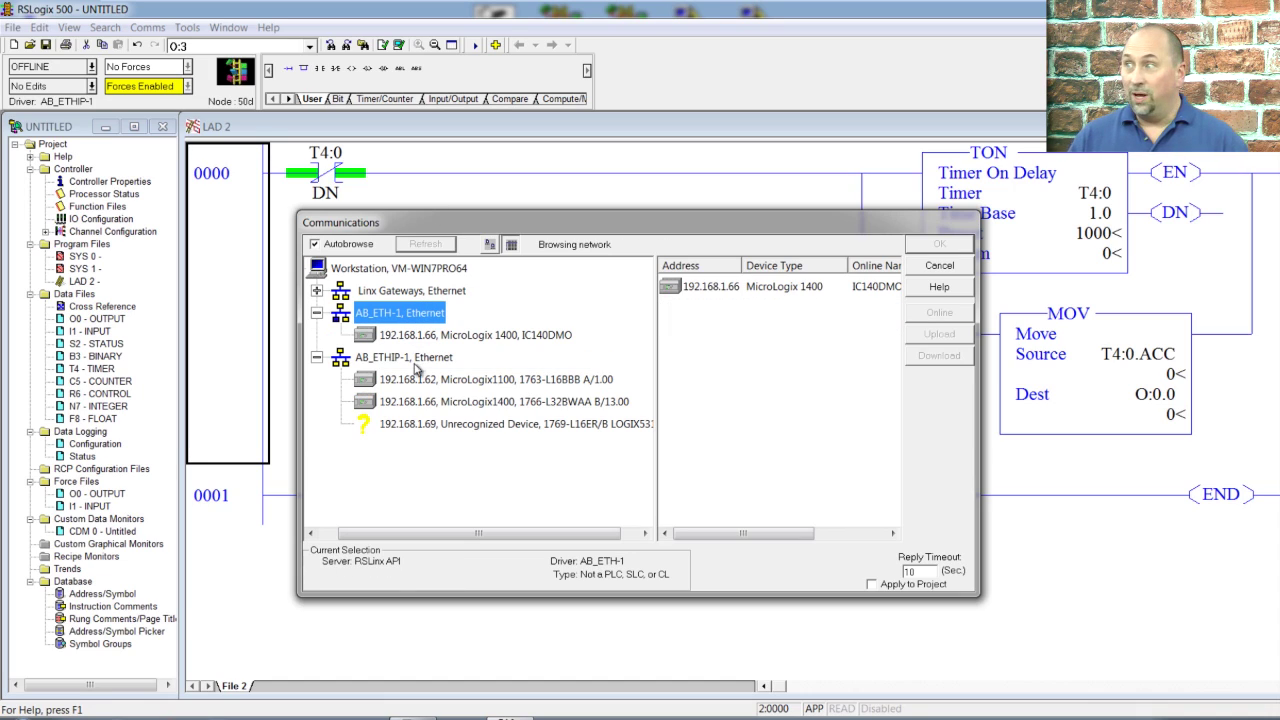
pyautogui.click(430, 403)
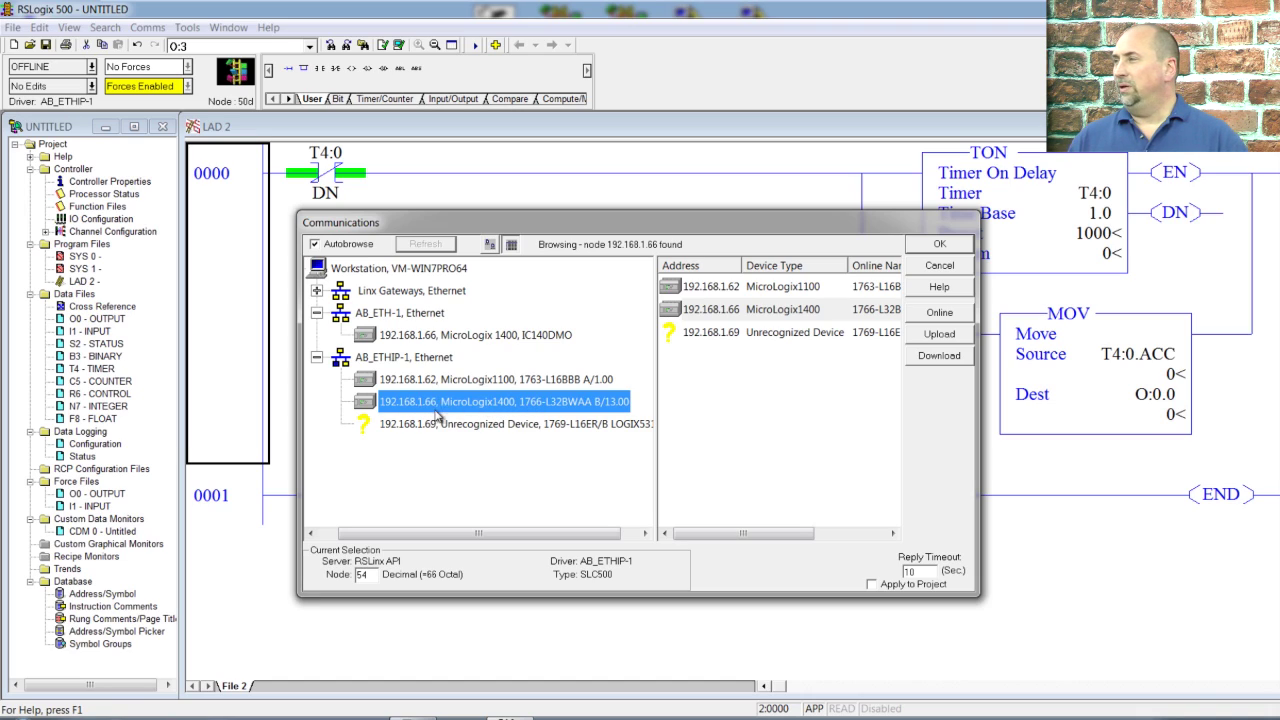
pyautogui.click(937, 358)
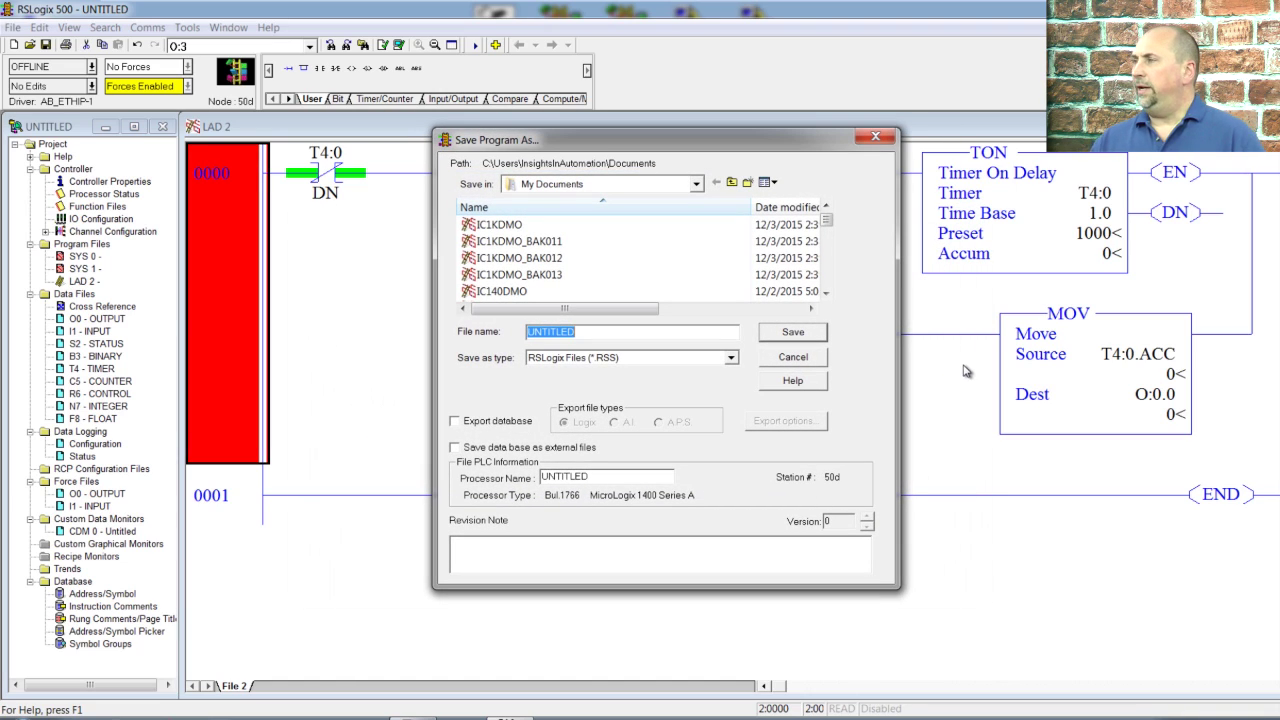
# - Save the project as UNTITLED.RSS, replacing the existing file
pyautogui.click(792, 332)
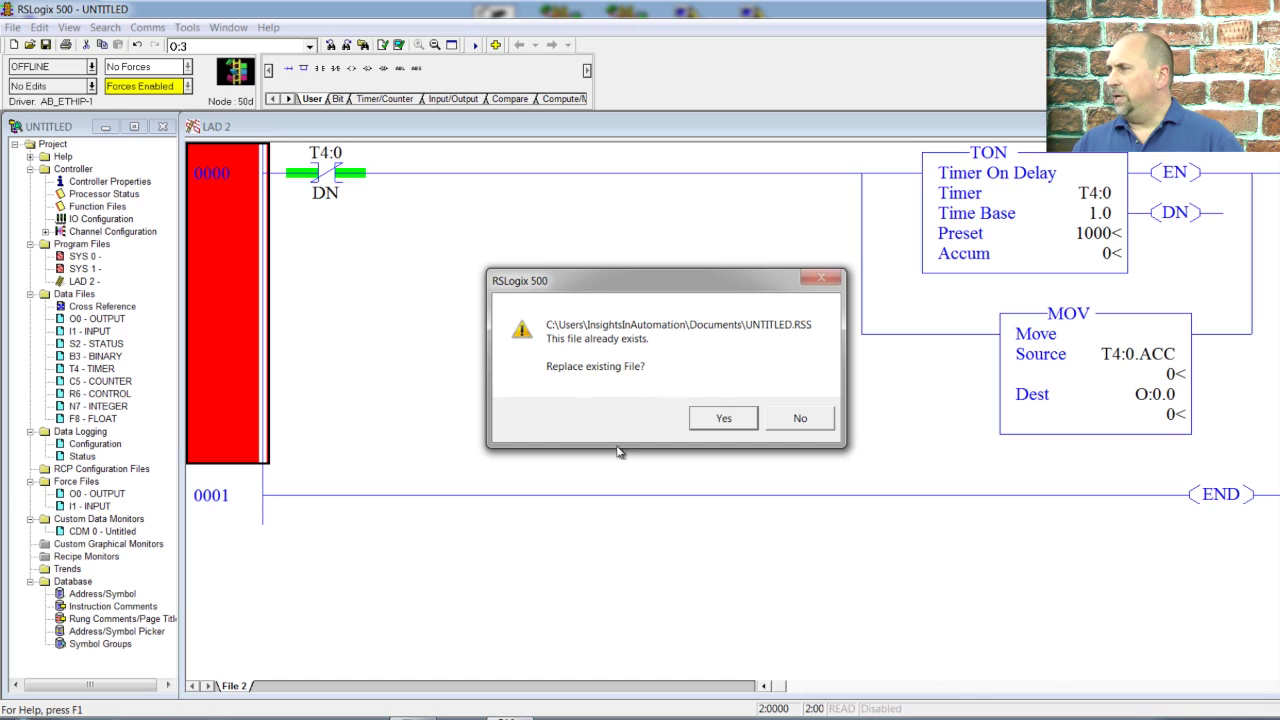
pyautogui.click(723, 418)
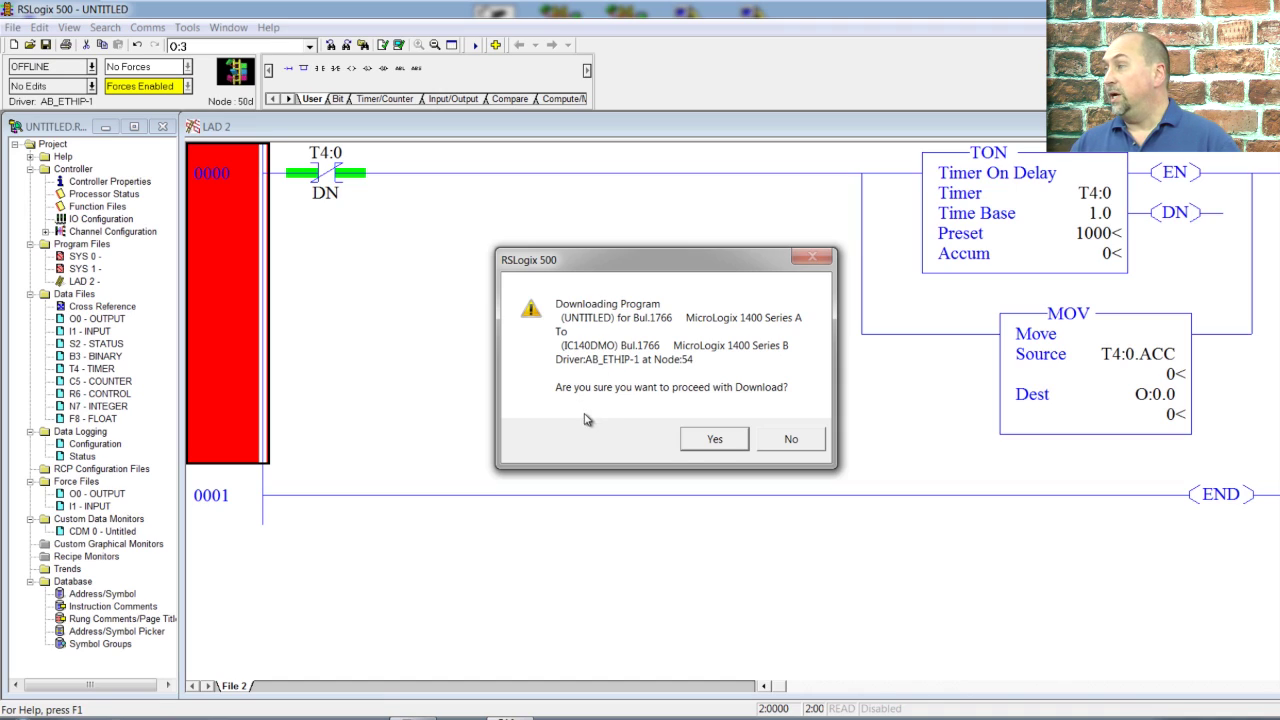
# - Download to the MicroLogix 1400 at node 54, accepting settings and channel prompts, then go online
pyautogui.click(697, 443)
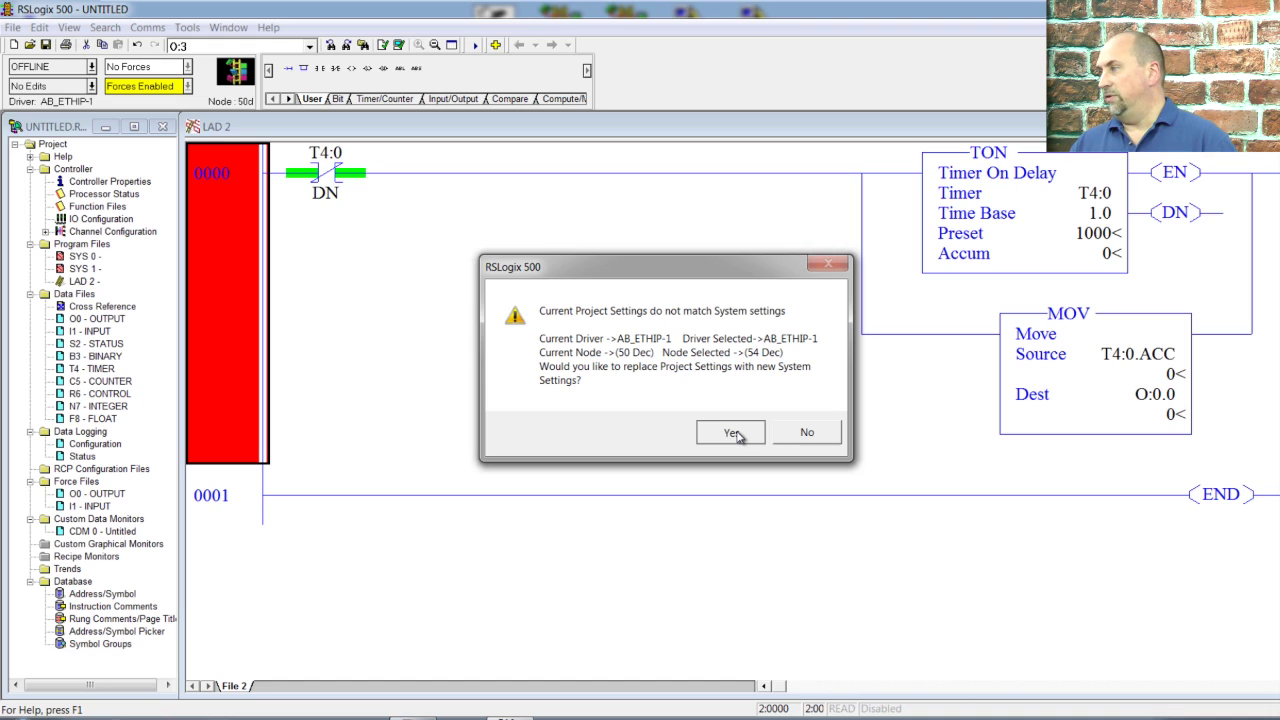
pyautogui.click(733, 433)
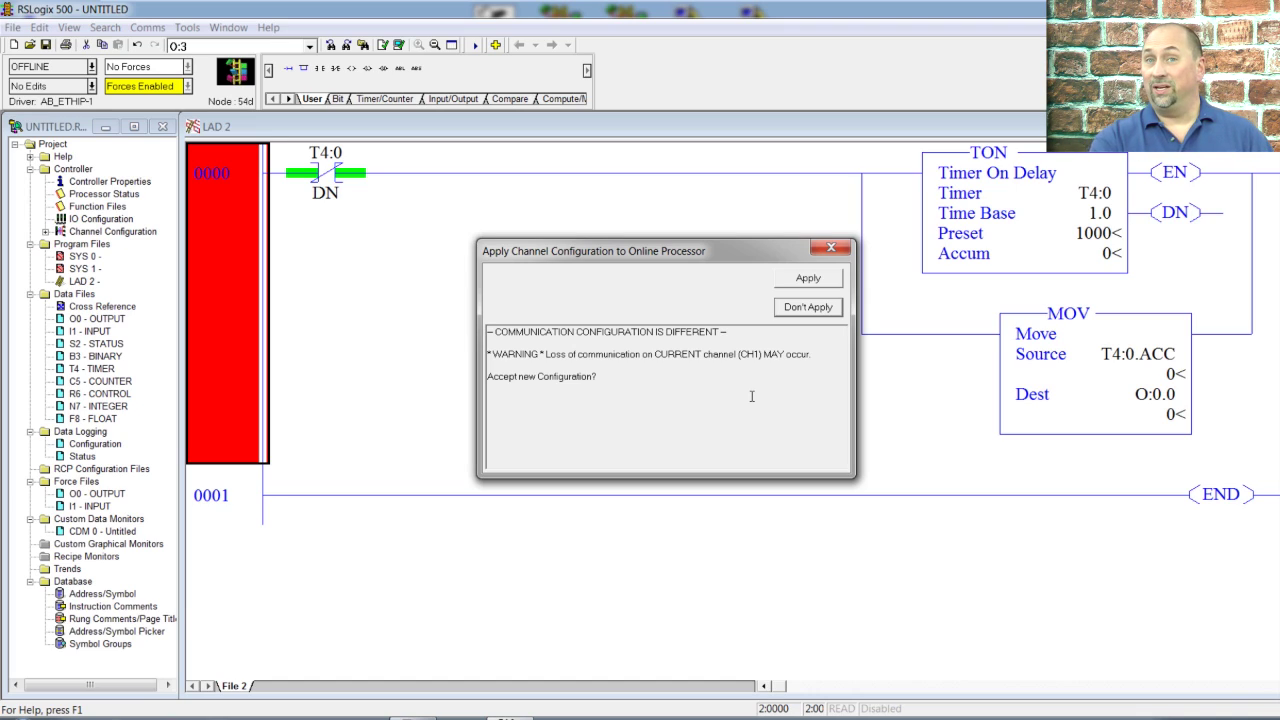
pyautogui.click(805, 307)
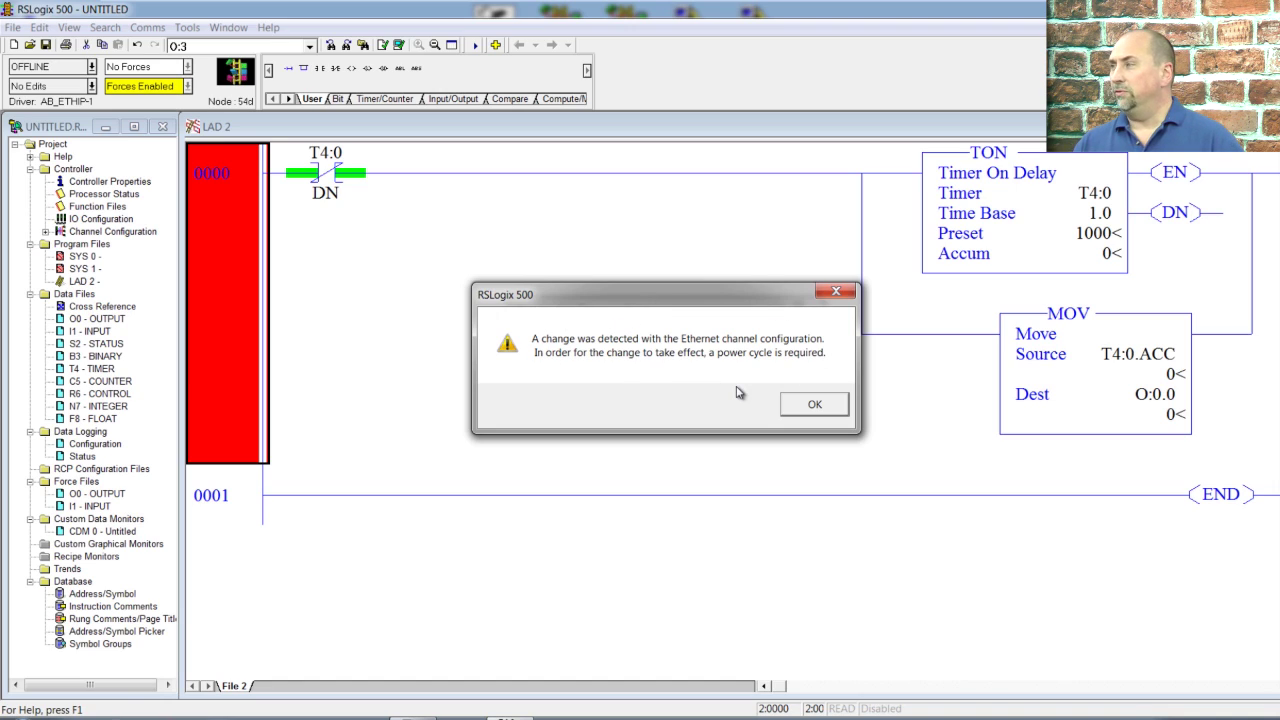
pyautogui.click(815, 406)
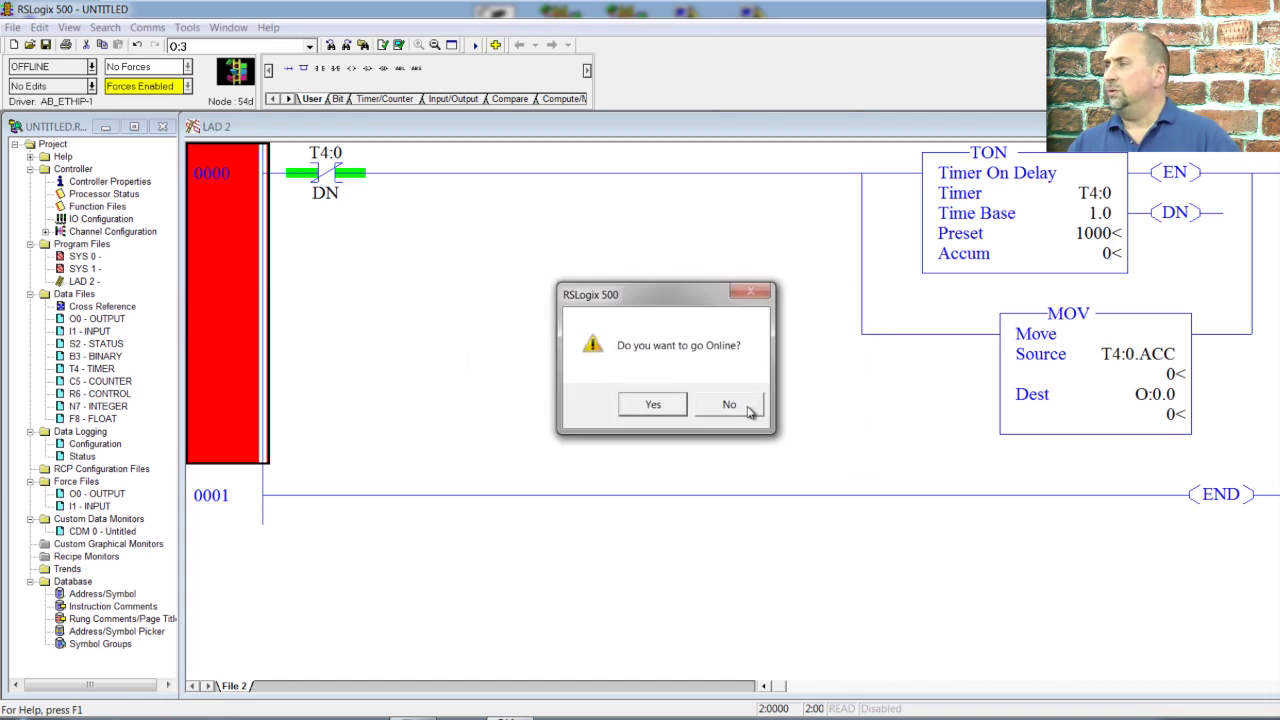
pyautogui.click(669, 411)
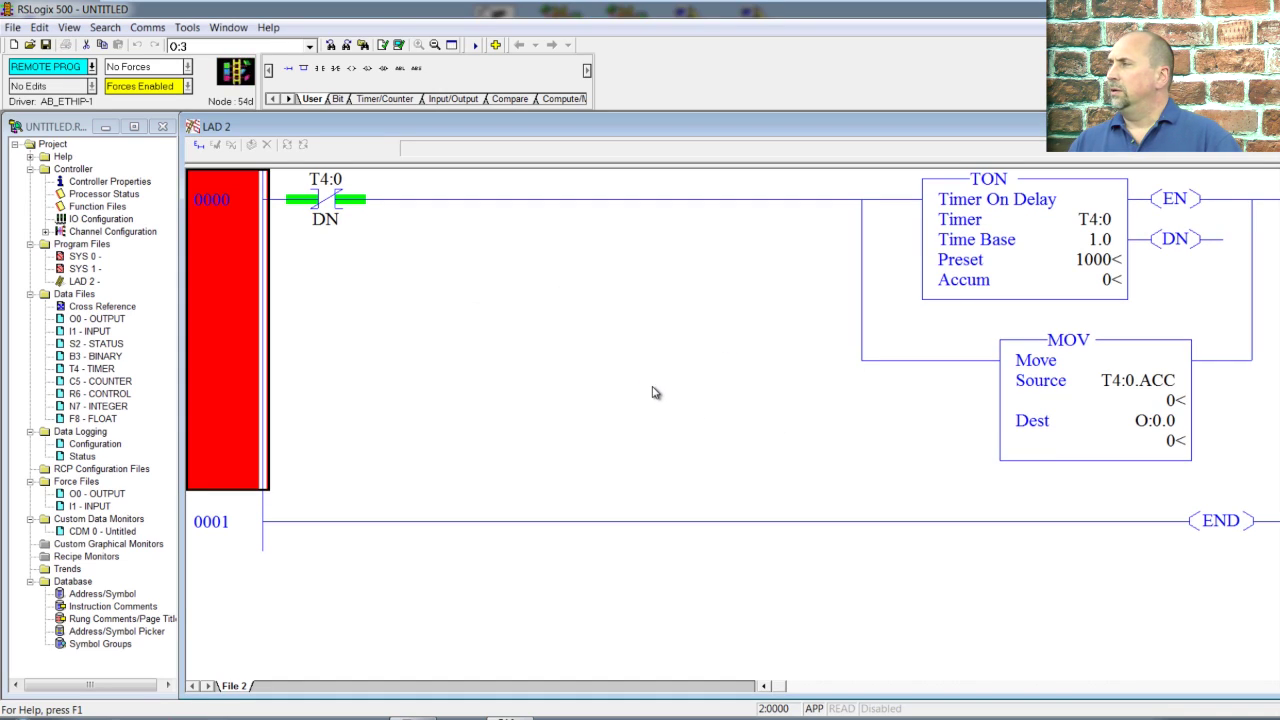
# - Switch the MicroLogix 1400 from Remote Program to Run mode and confirm the change
pyautogui.click(92, 66)
pyautogui.click(70, 136)
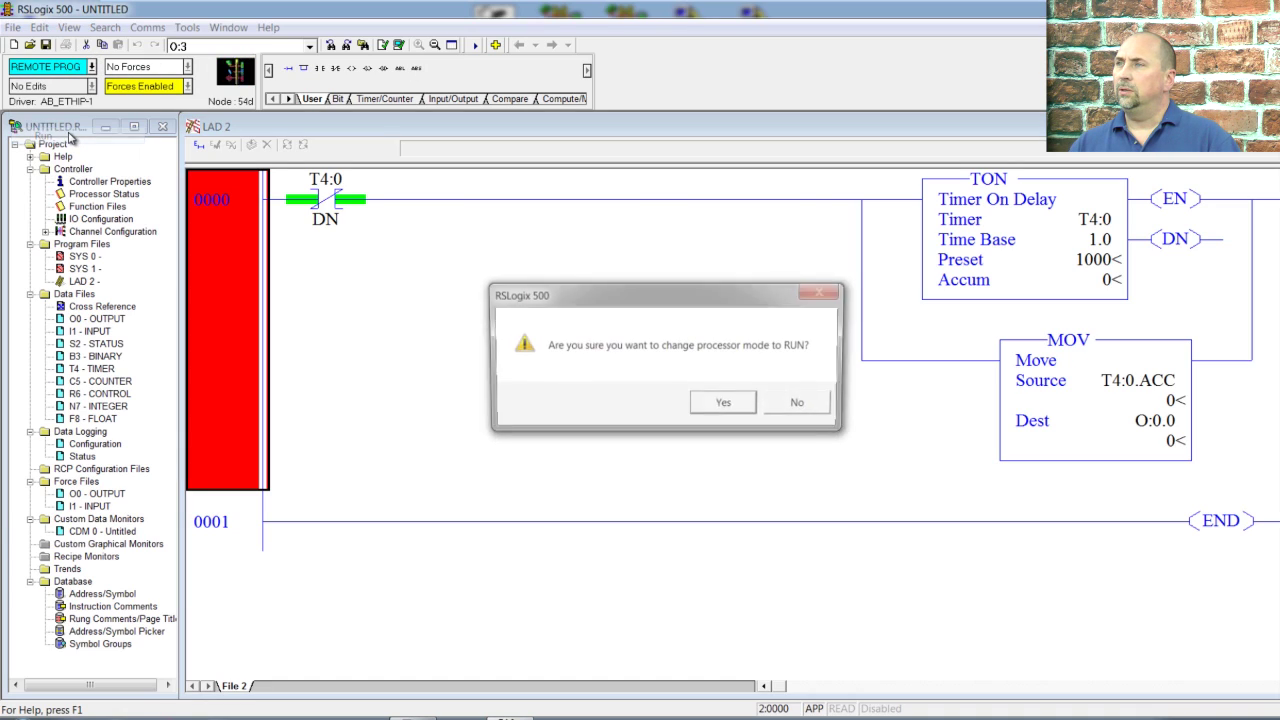
pyautogui.click(727, 403)
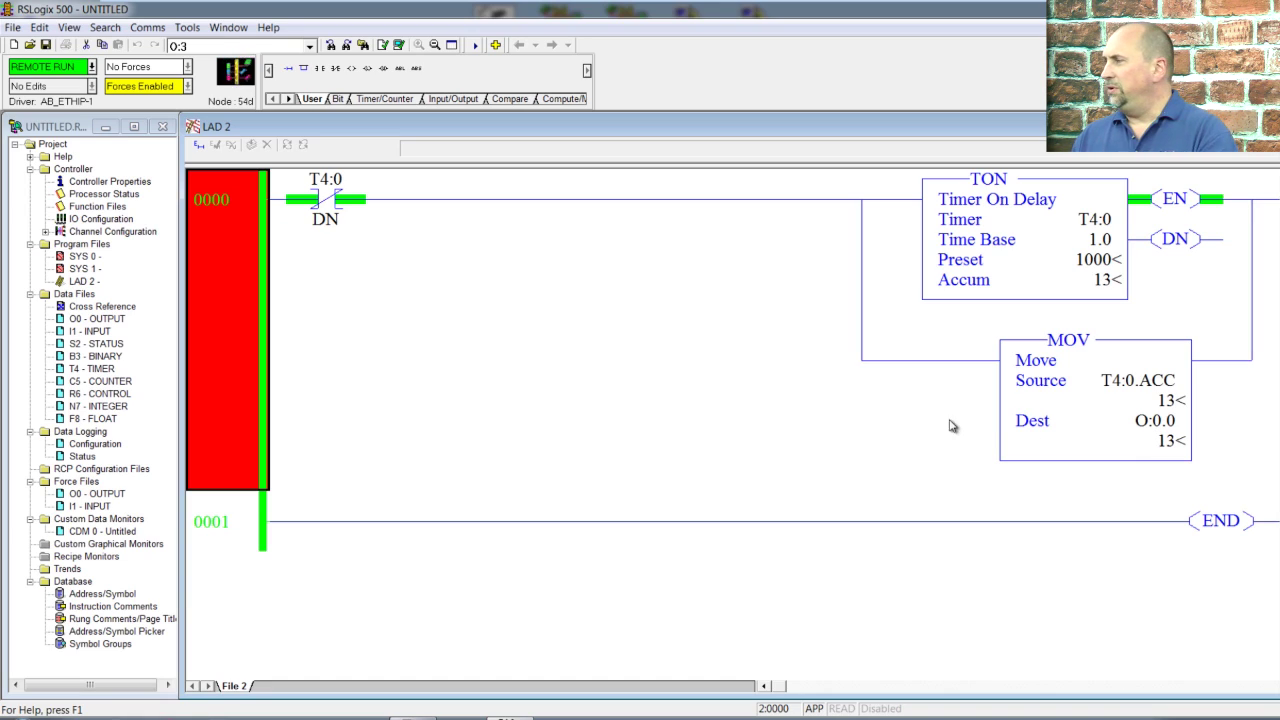
# - Go to the O0 output data table from O:0.0, then enlarge and centre its window
pyautogui.rightClick(1142, 424)
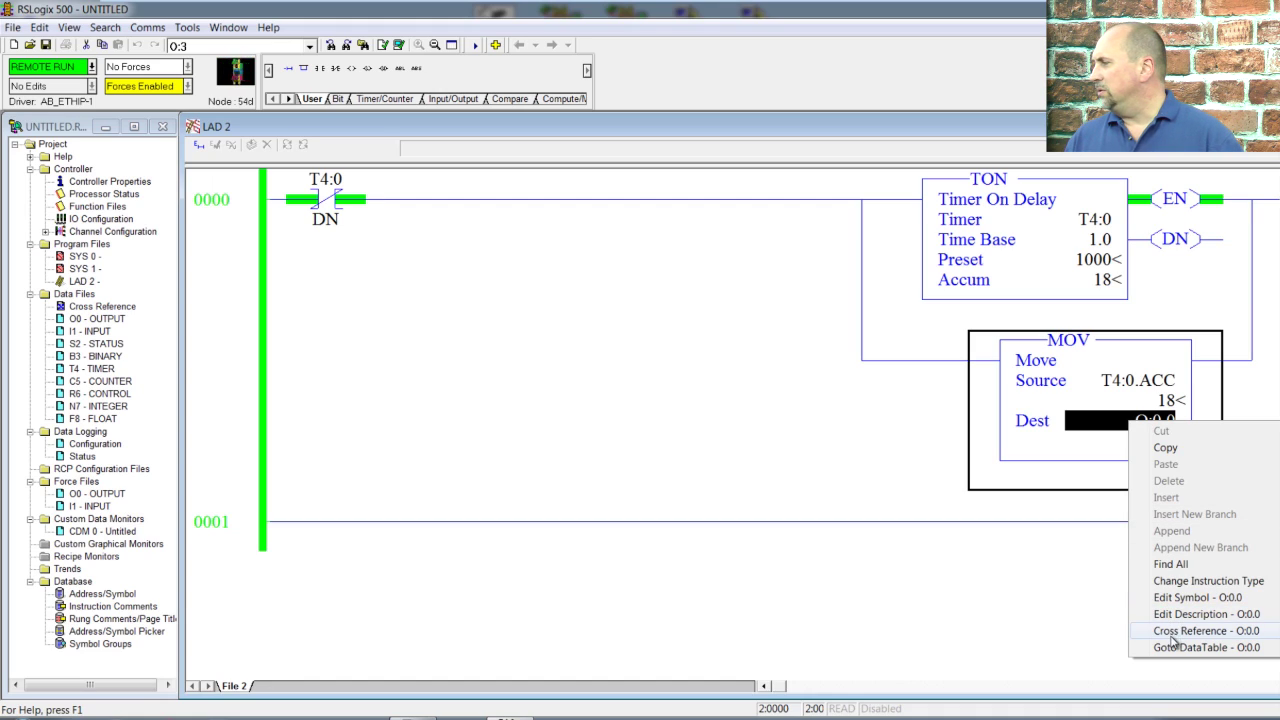
pyautogui.click(1180, 648)
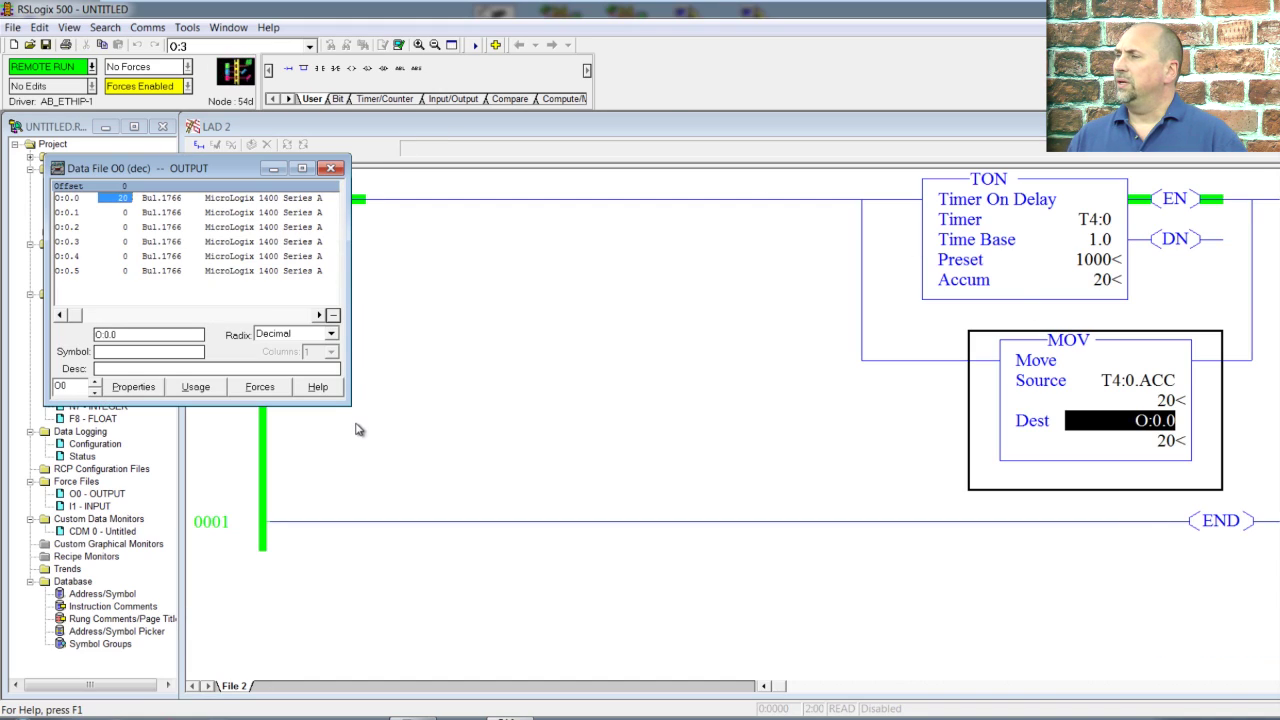
pyautogui.moveTo(350, 406); pyautogui.dragTo(714, 489)
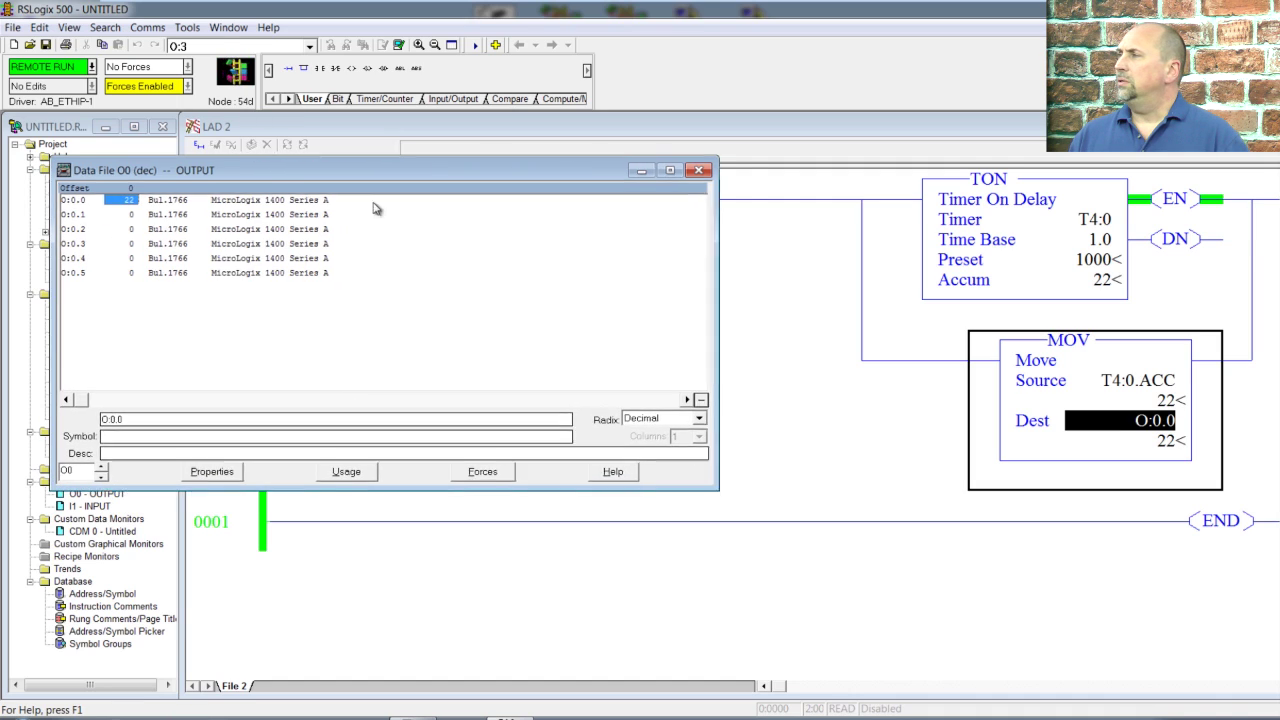
pyautogui.moveTo(260, 171); pyautogui.dragTo(509, 256)
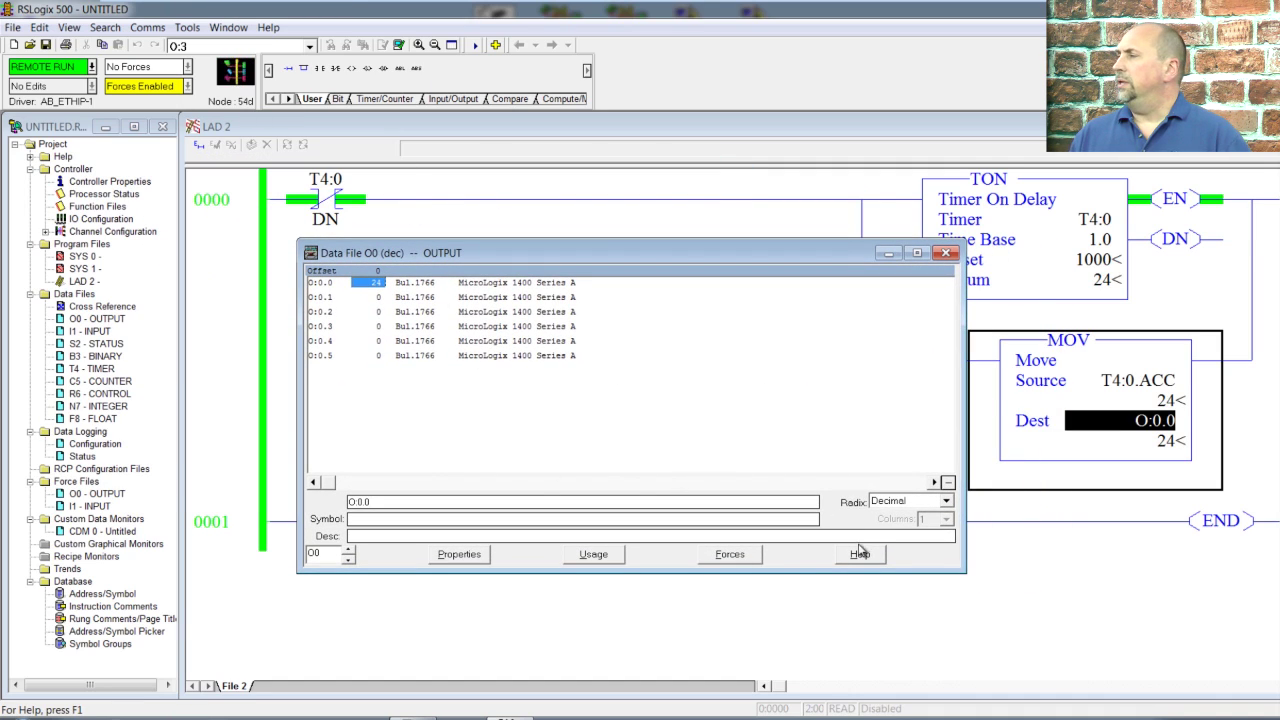
# - Display O:0.0 in Binary radix, zoom in twice, then close the data file window
pyautogui.click(888, 505)
pyautogui.click(886, 513)
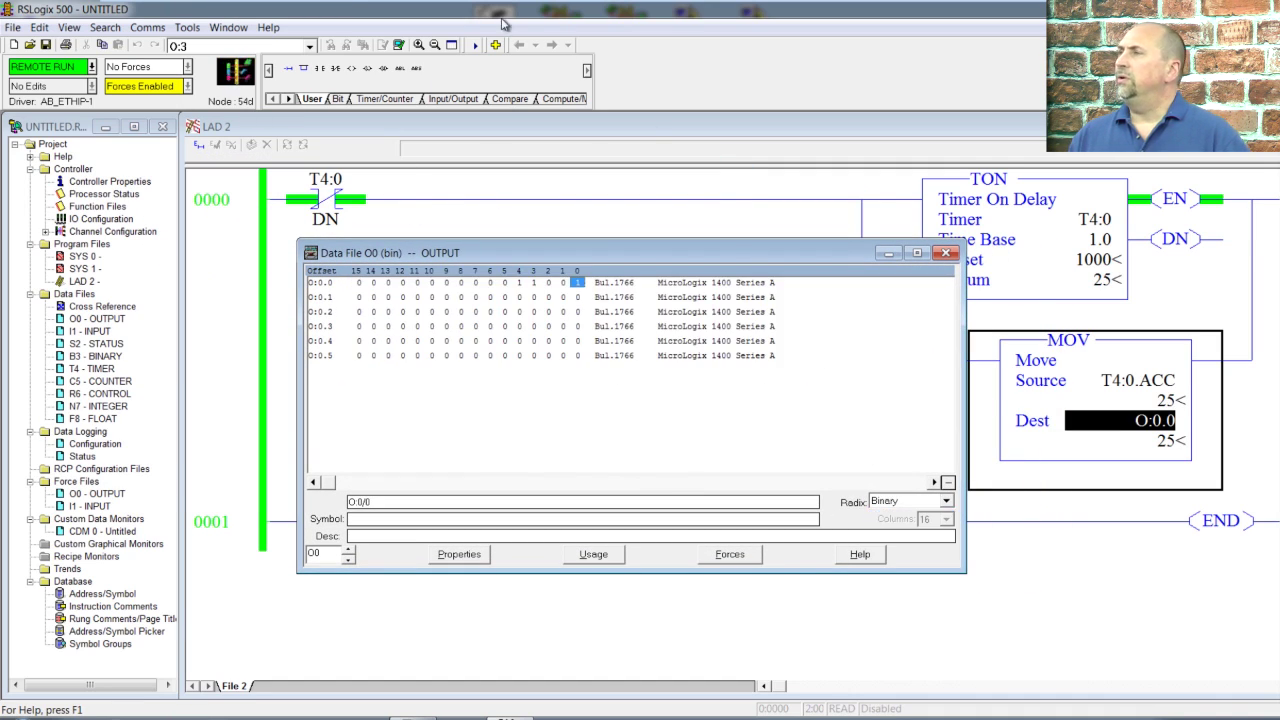
pyautogui.click(420, 45)
pyautogui.click(420, 45)
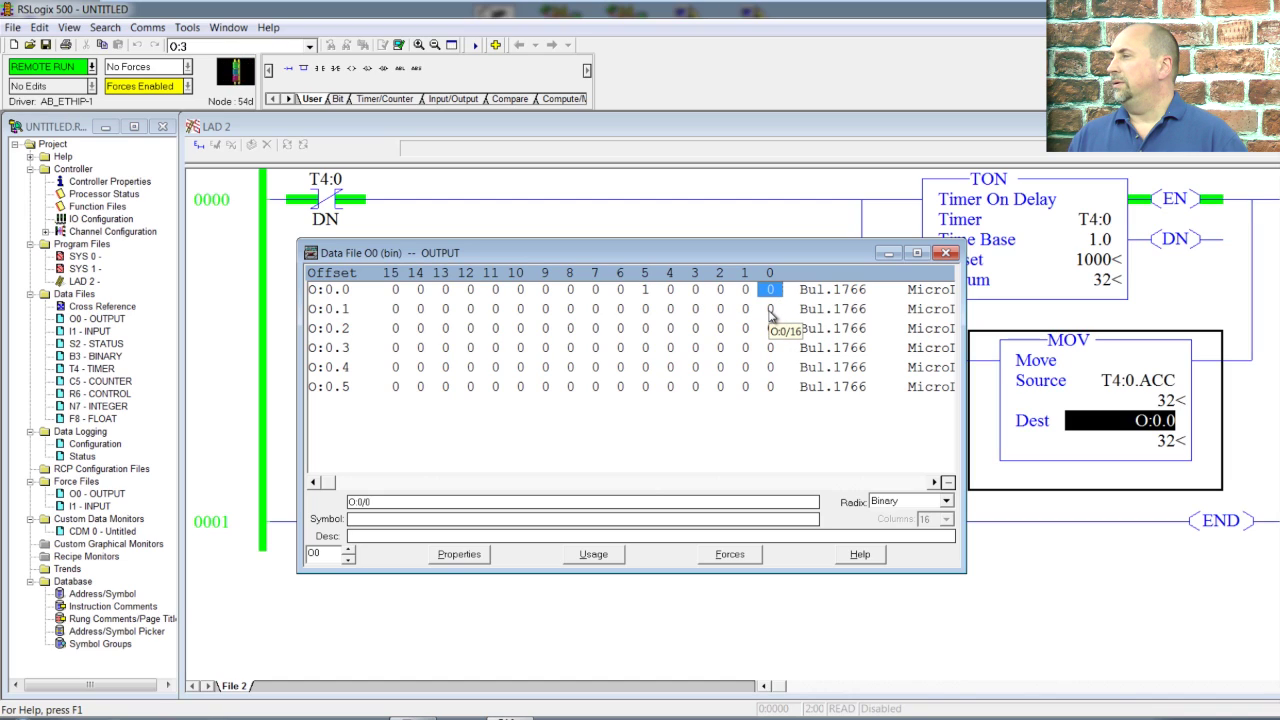
pyautogui.click(945, 252)
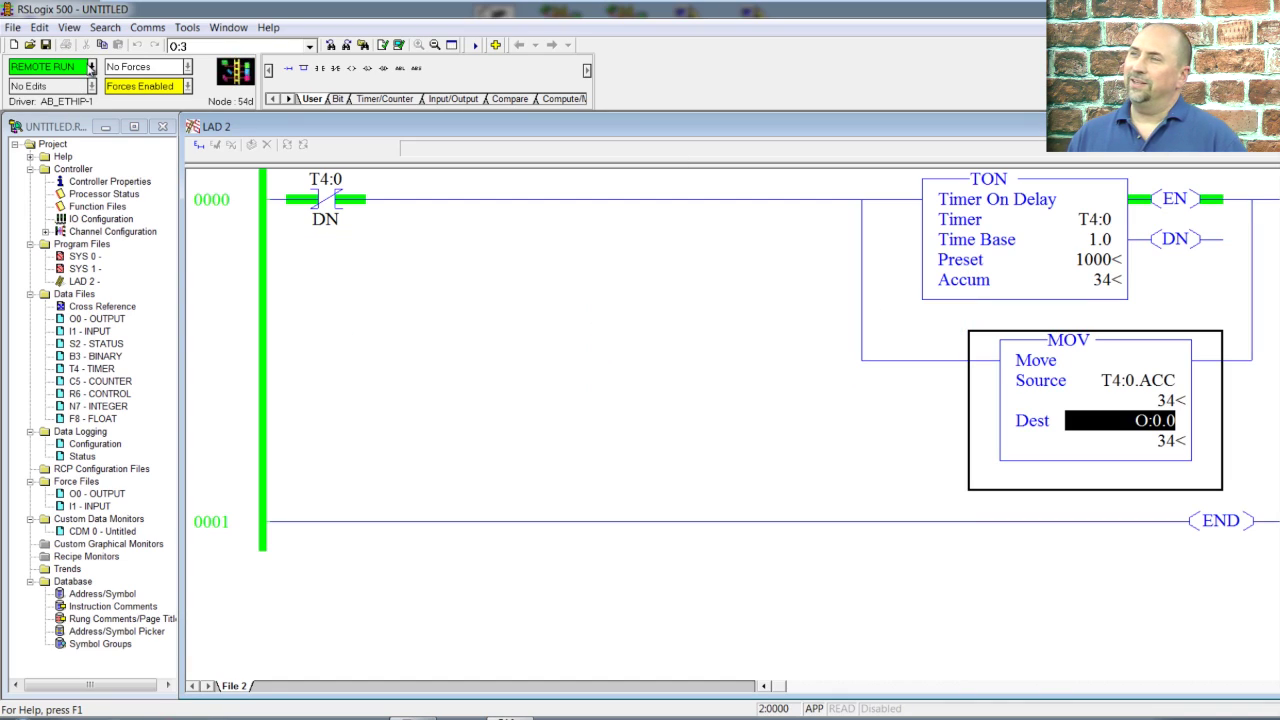
# - Request switching the processor from Remote Run back to Program mode
pyautogui.click(91, 66)
pyautogui.click(54, 135)
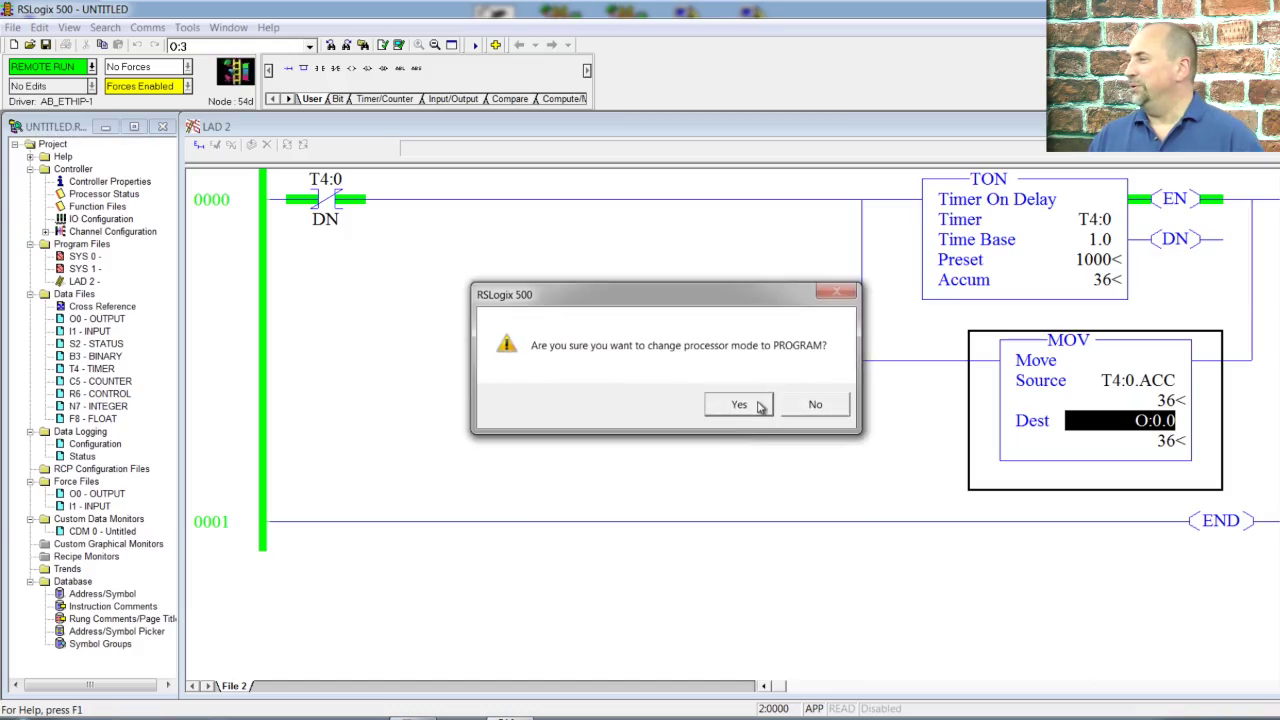